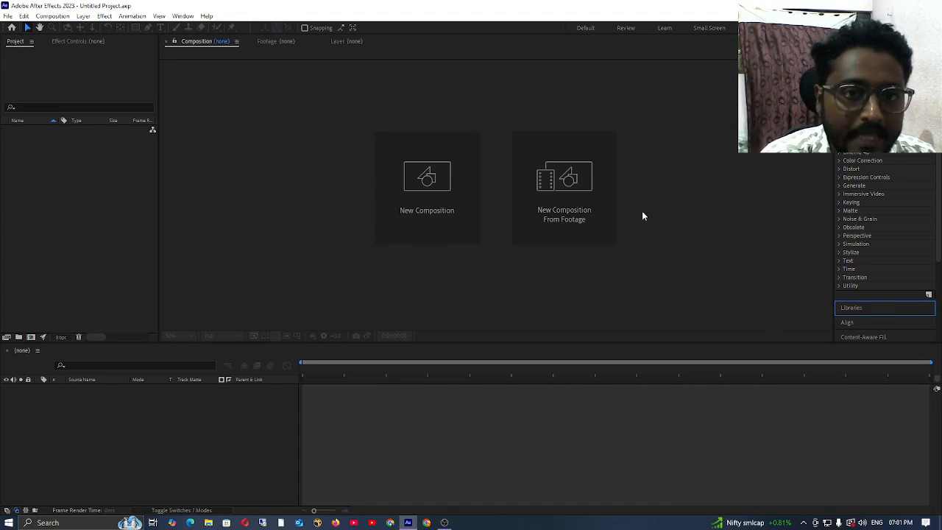
click(190, 487)
click(83, 200)
click(211, 247)
click(86, 253)
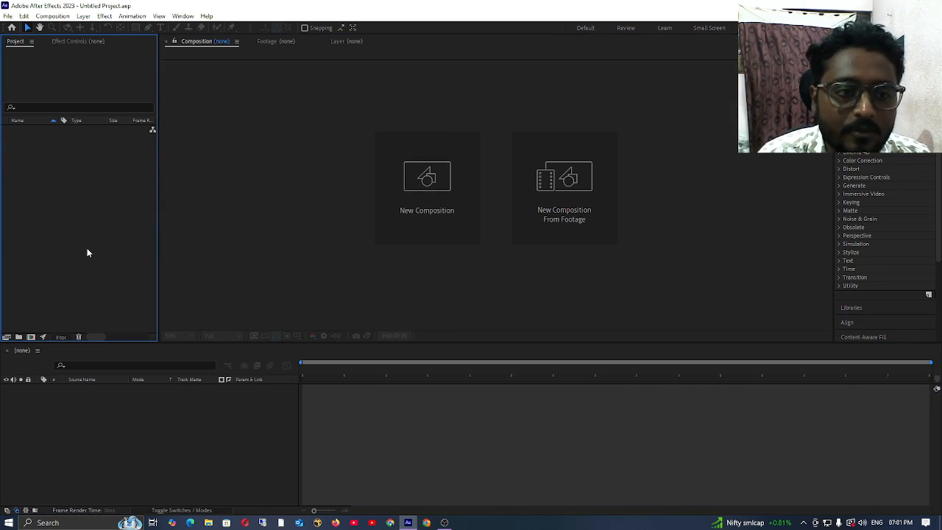
click(400, 237)
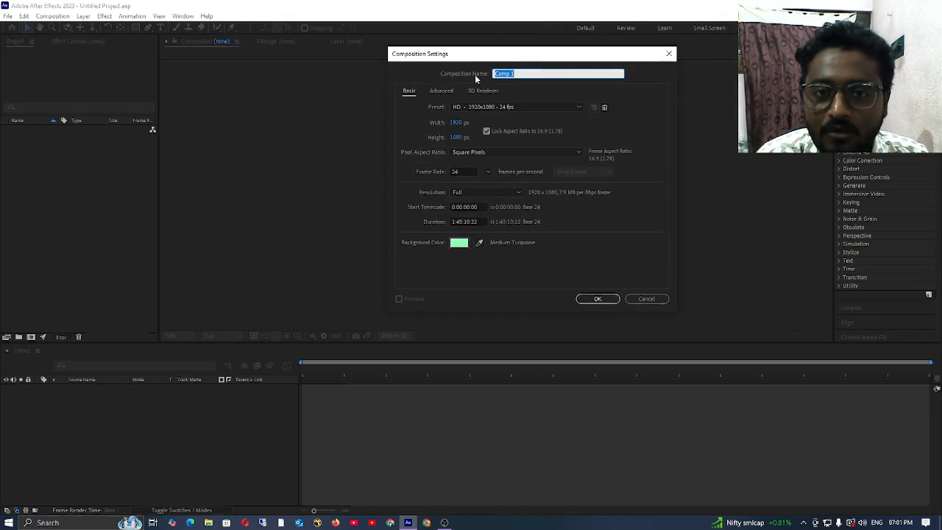
key(Escape)
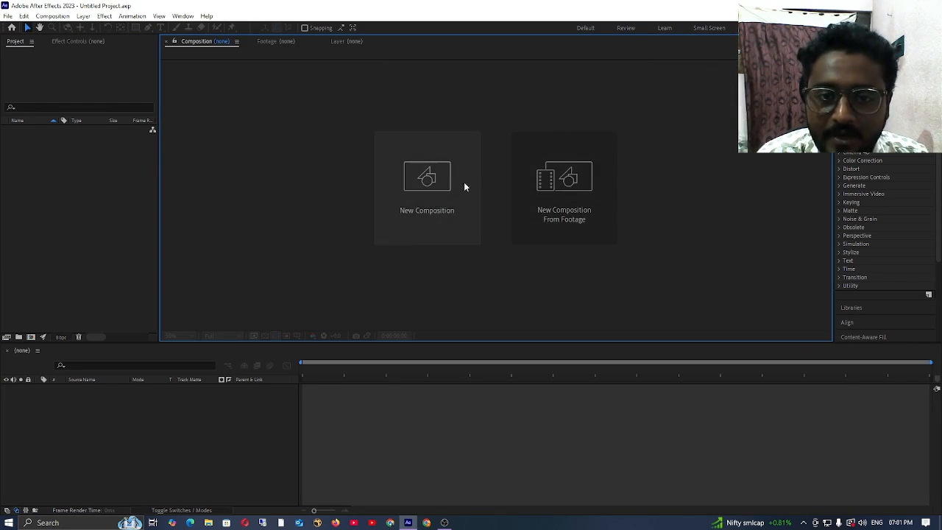
Step: Start a new composition and enter a person's first name as the composition name
click(422, 229)
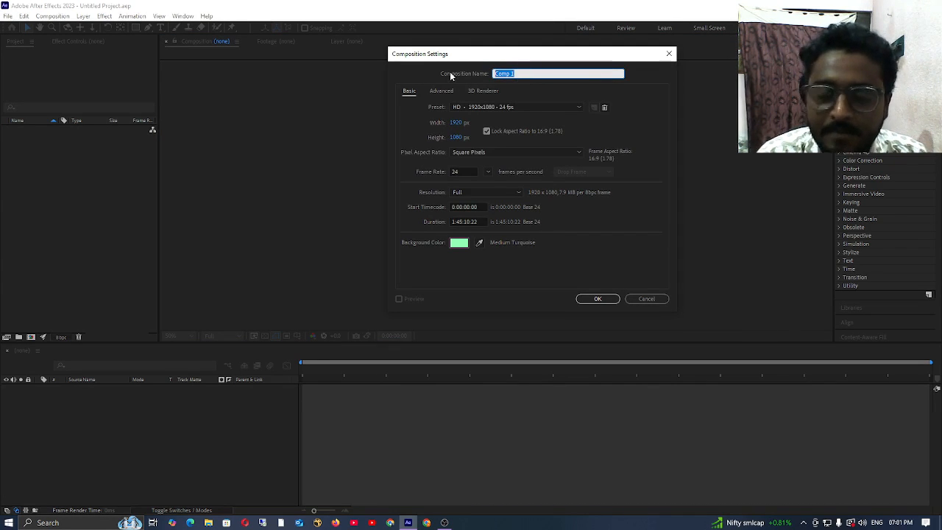
key(BackSpace)
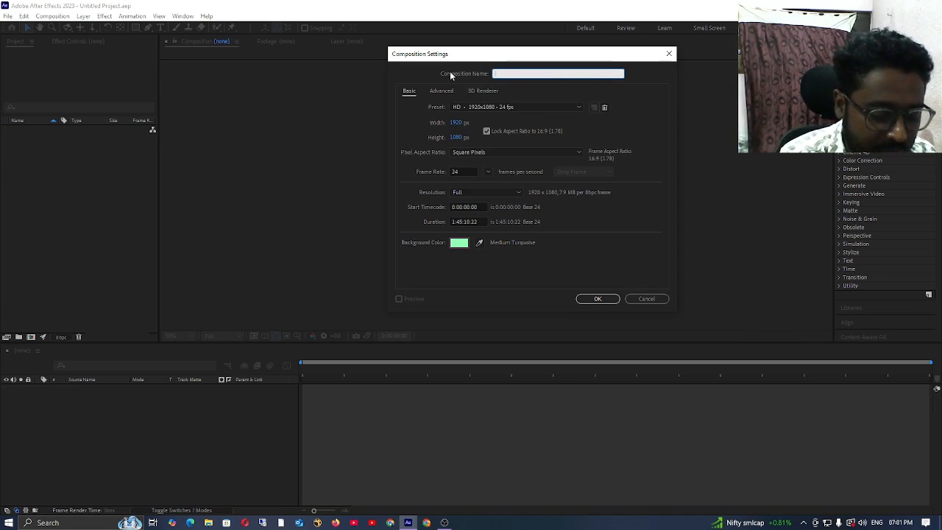
text(se)
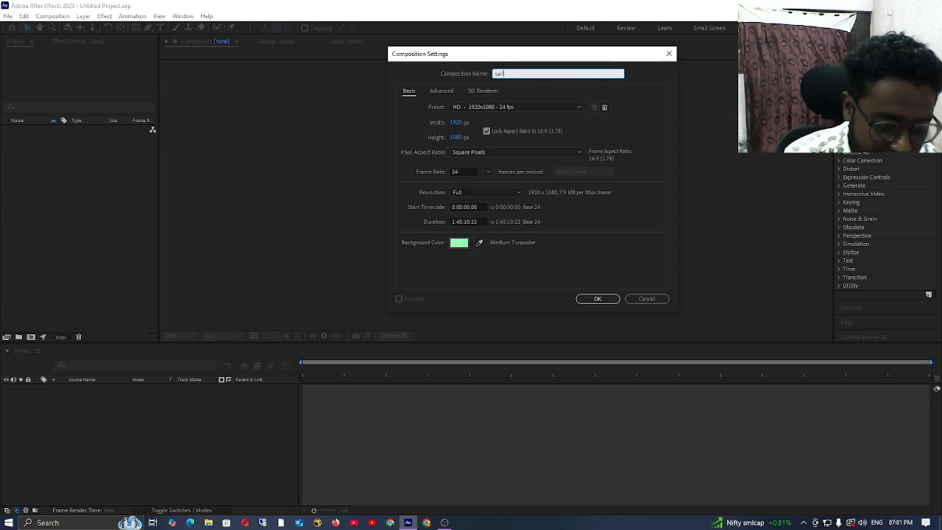
text(iful)
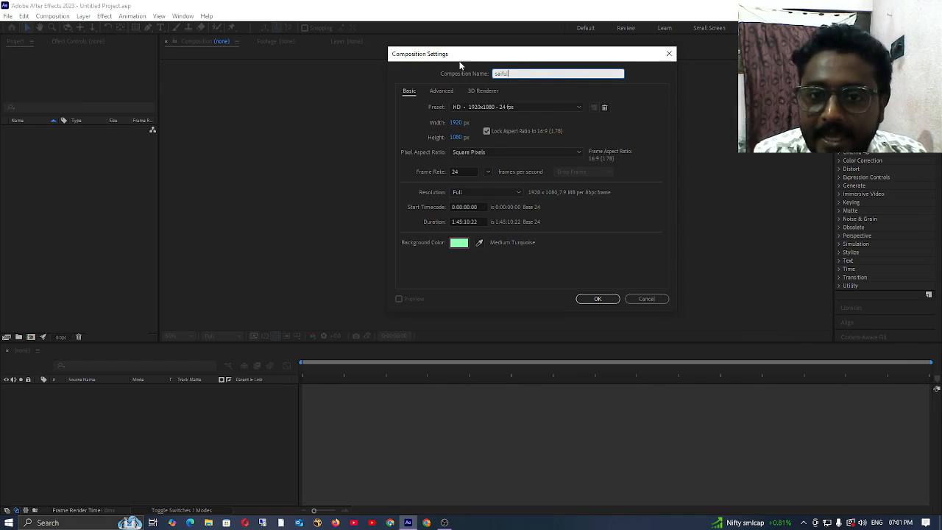
click(543, 107)
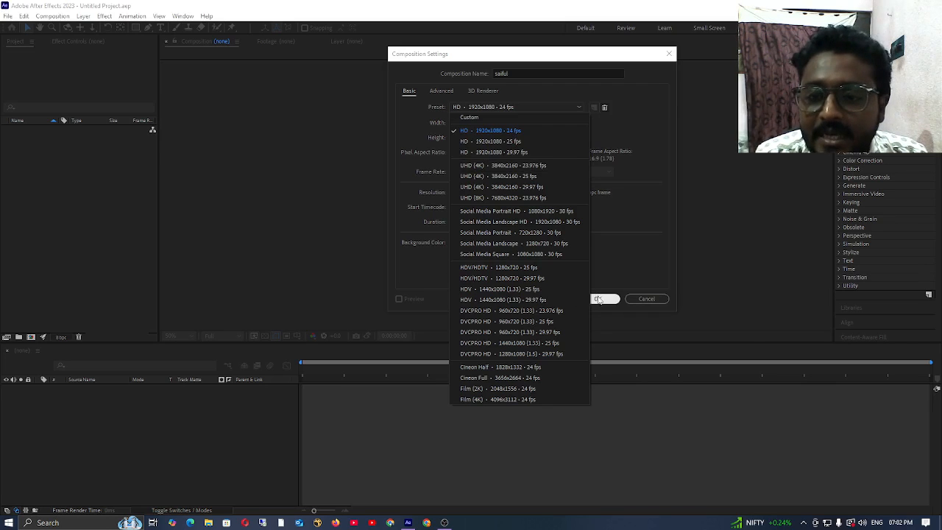
click(642, 113)
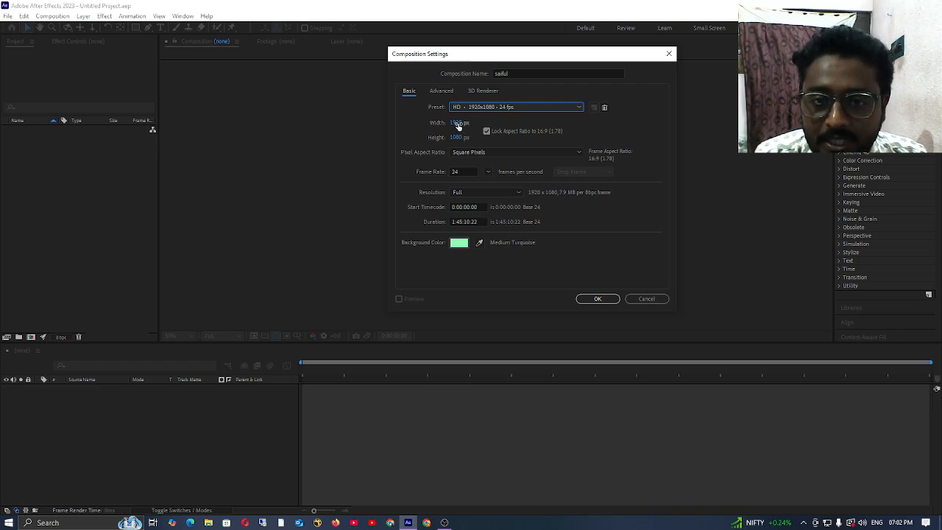
Step: Unlock the composition's aspect ratio, try a custom size of 2184 x 1159 px, and reapply the HD 1920x1080 24 fps preset
mouse_move(459, 125)
mouse_down()
mouse_move(505, 129)
mouse_move(466, 132)
mouse_move(494, 119)
mouse_move(462, 140)
mouse_move(468, 123)
mouse_move(454, 123)
mouse_up()
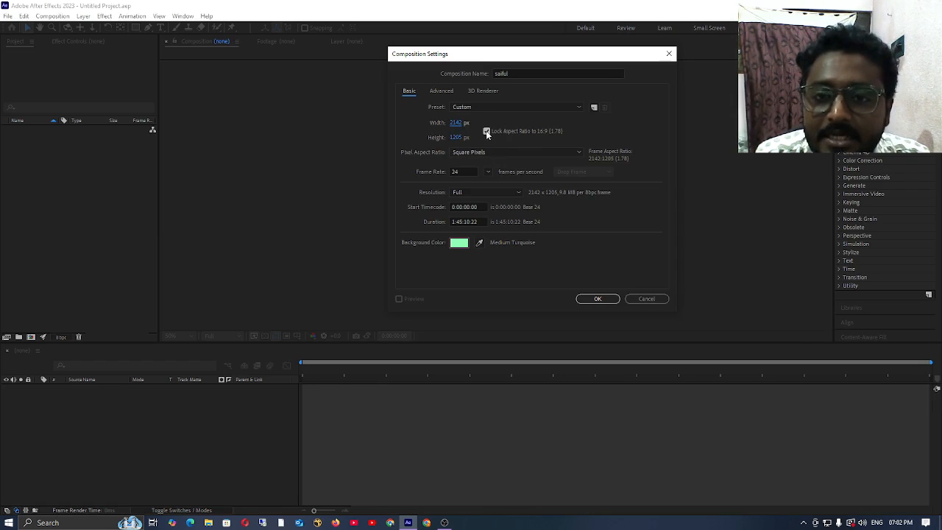
click(486, 132)
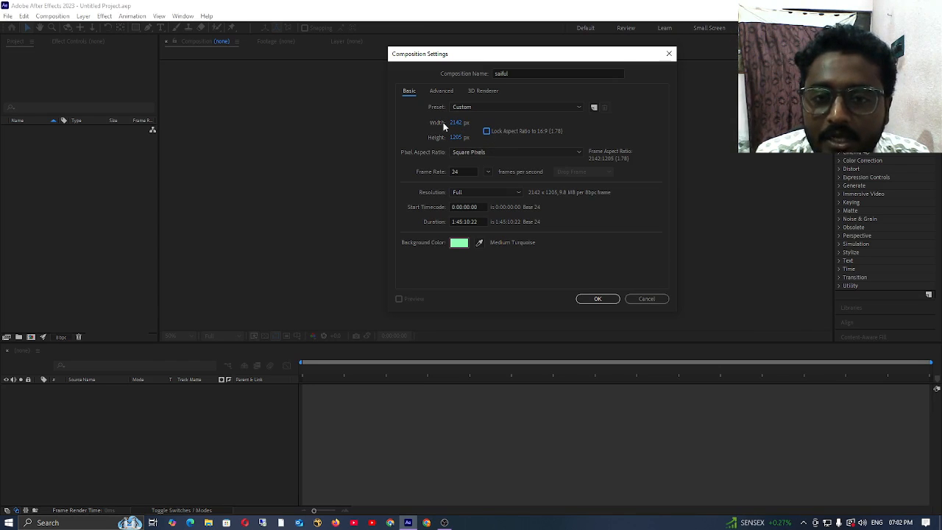
drag(455, 126, 442, 144)
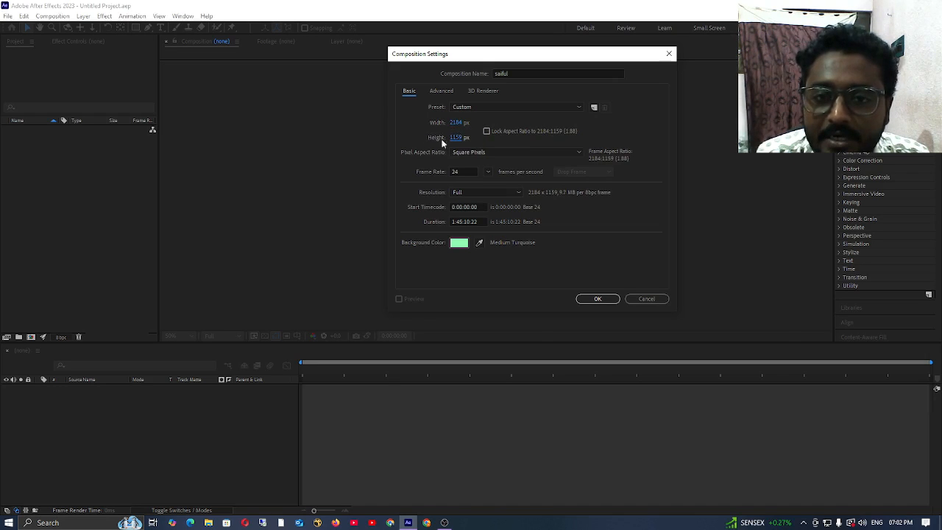
click(569, 105)
click(533, 126)
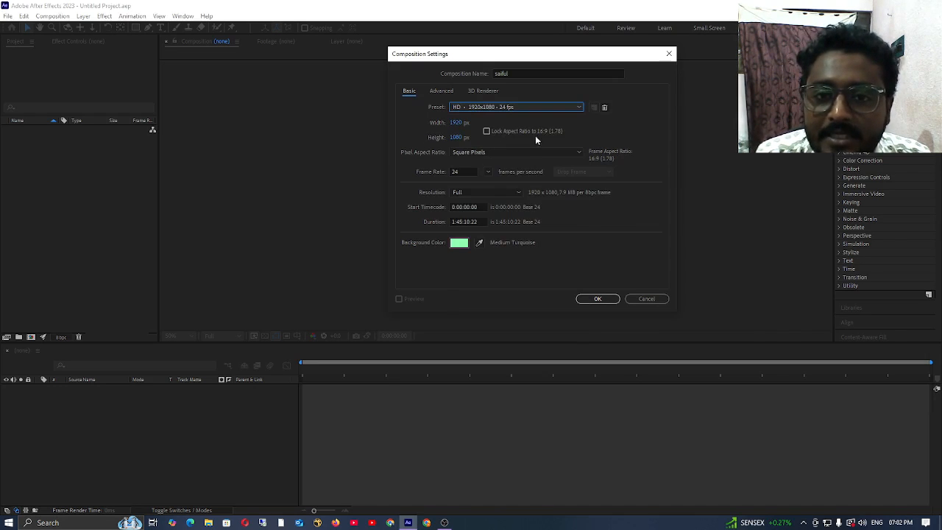
Step: Examine the composition's frame rate and the individual parts of its duration timecode
click(471, 172)
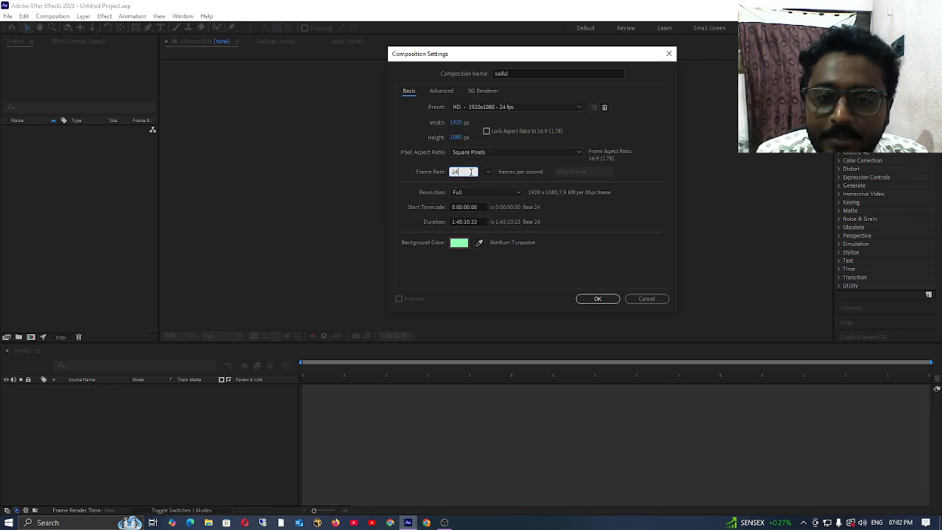
click(477, 223)
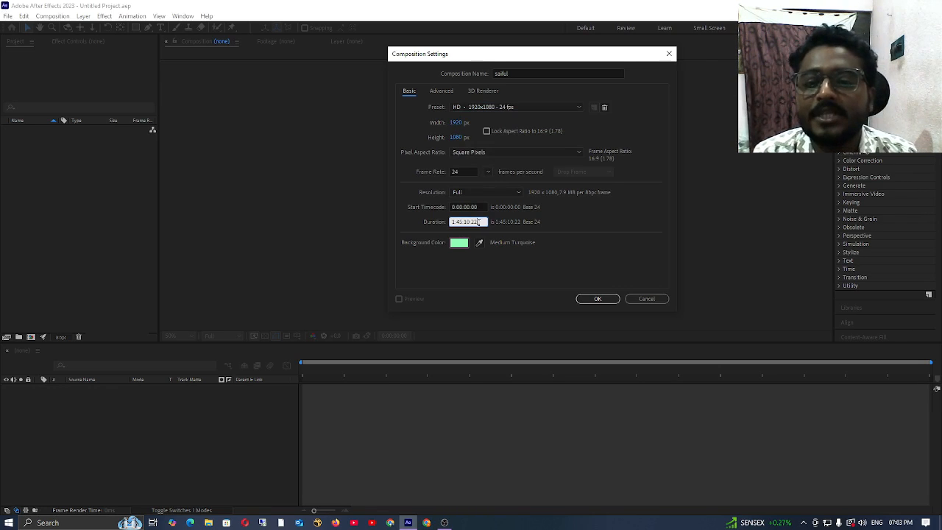
drag(479, 222, 472, 226)
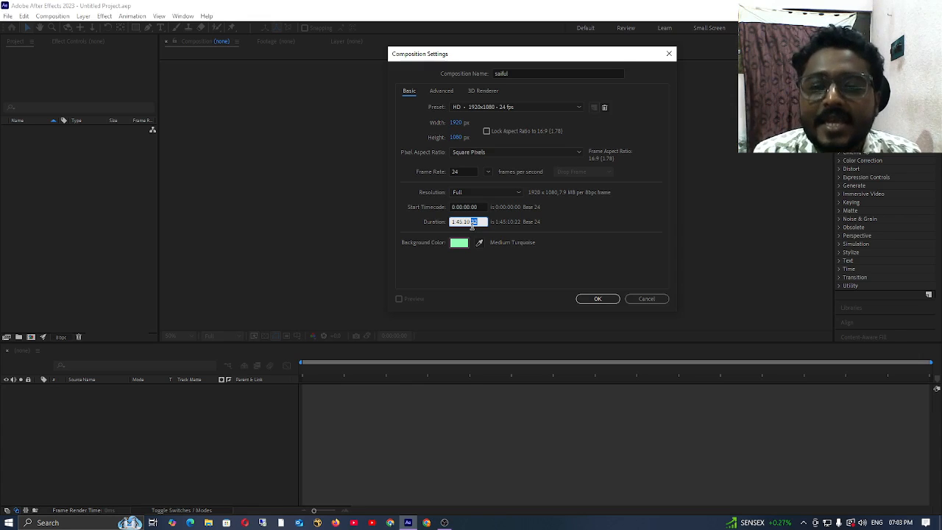
drag(471, 222, 463, 222)
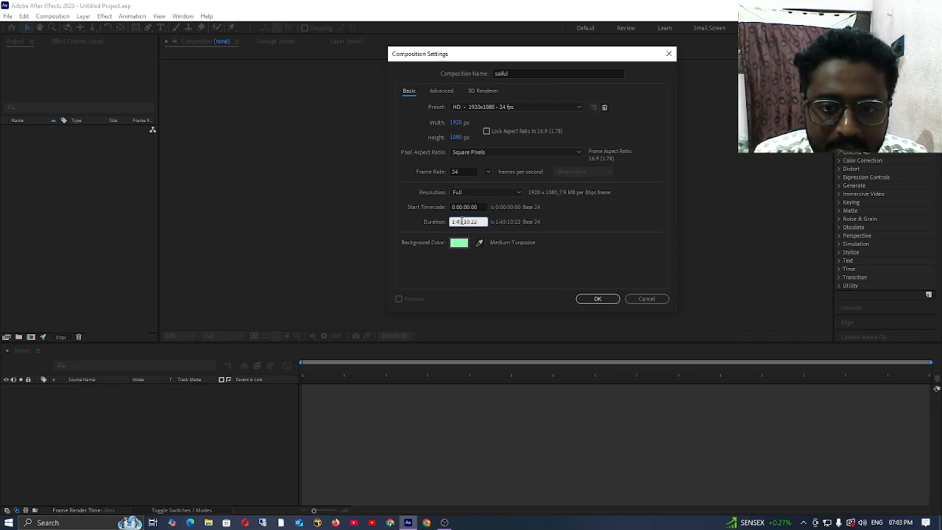
drag(464, 222, 451, 223)
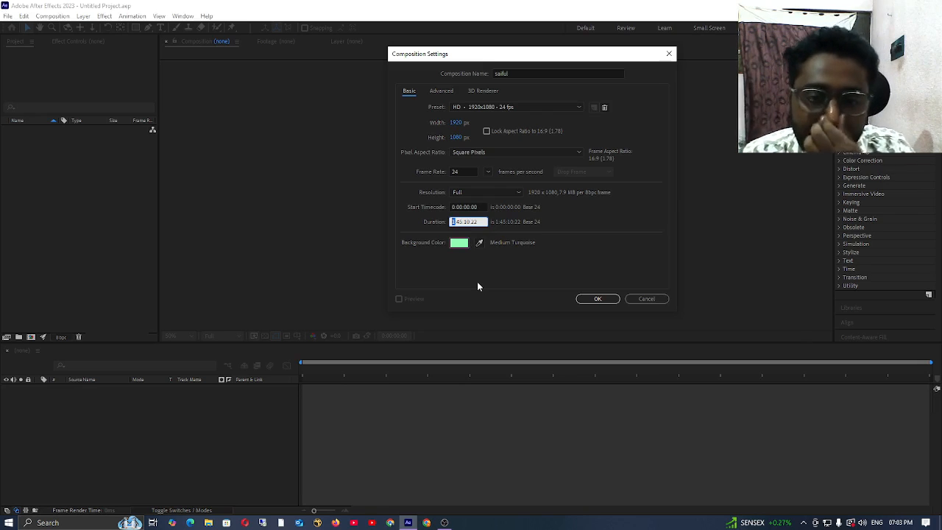
Step: Set the composition's background color to black (000000) and create the composition
click(464, 248)
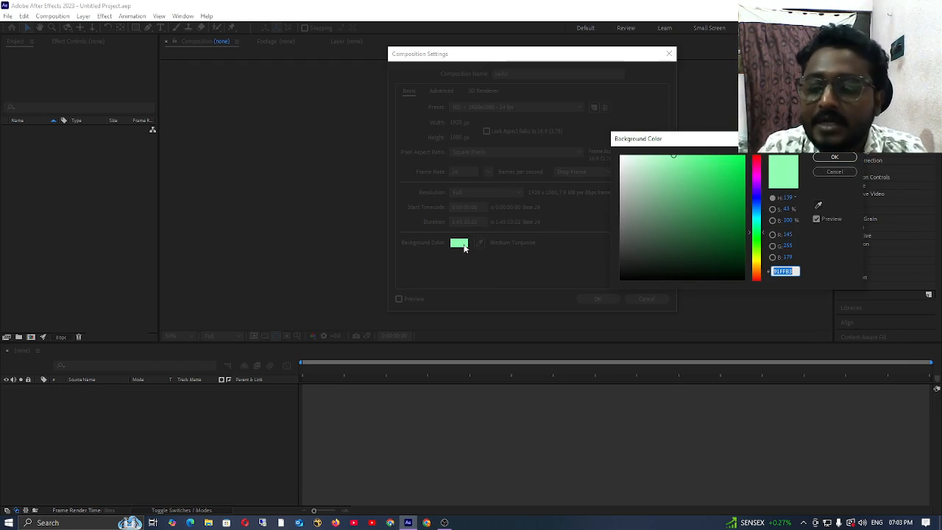
drag(662, 138, 580, 98)
mouse_move(672, 190)
mouse_down()
mouse_move(666, 156)
mouse_move(568, 131)
mouse_move(576, 115)
mouse_up()
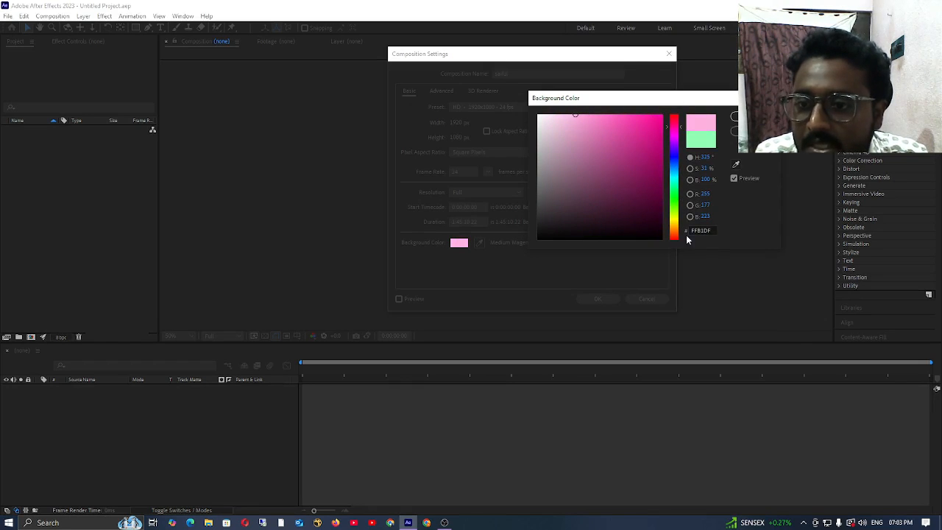
click(711, 230)
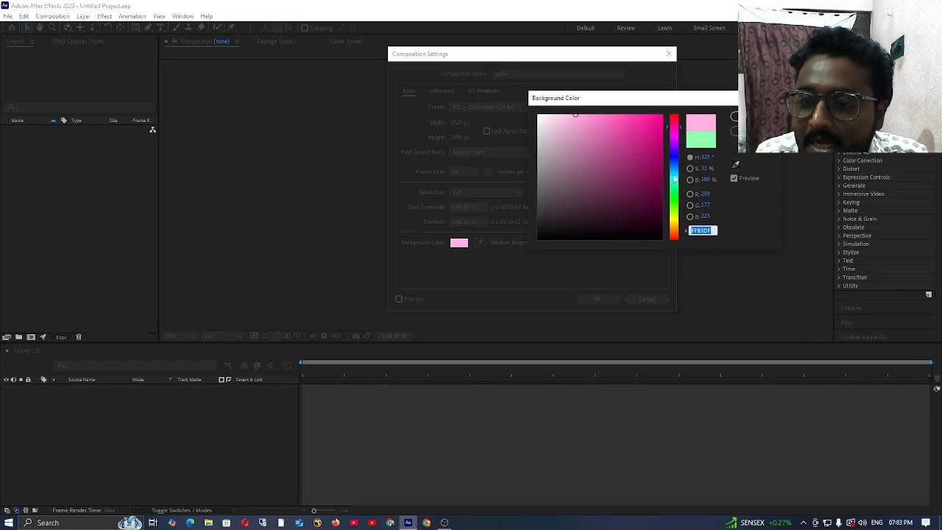
click(642, 116)
mouse_move(641, 116)
mouse_down()
mouse_move(589, 191)
mouse_move(560, 212)
mouse_move(576, 219)
mouse_move(514, 254)
mouse_up()
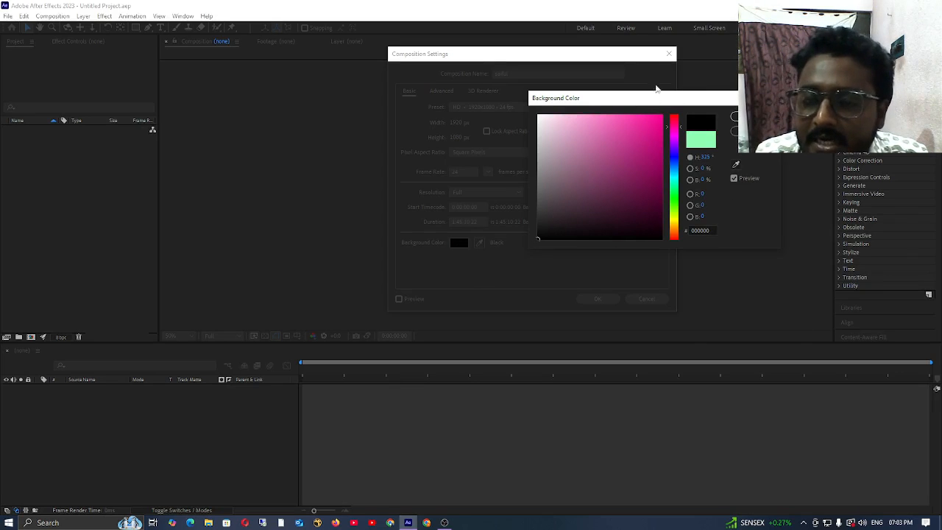
key(Return)
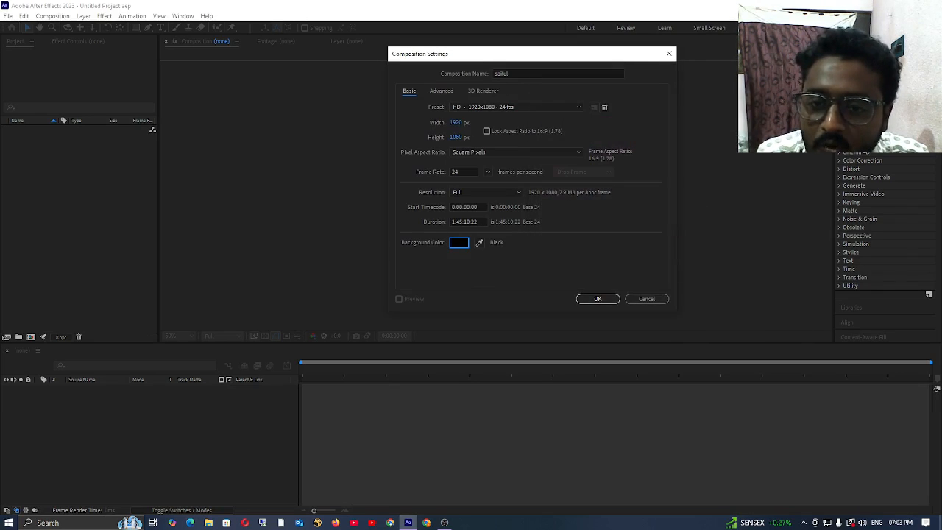
click(597, 299)
key(comma)
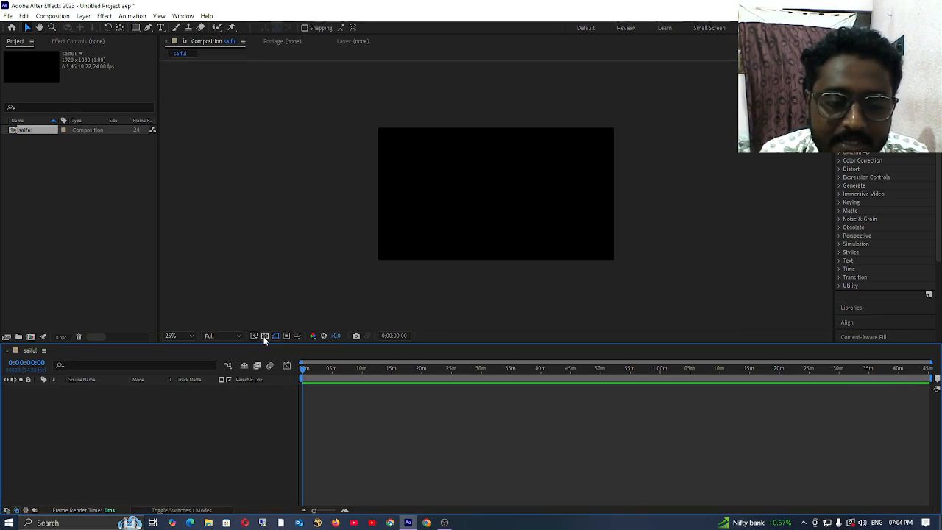
Step: Show the transparency grid in the composition preview and hide it again
click(265, 336)
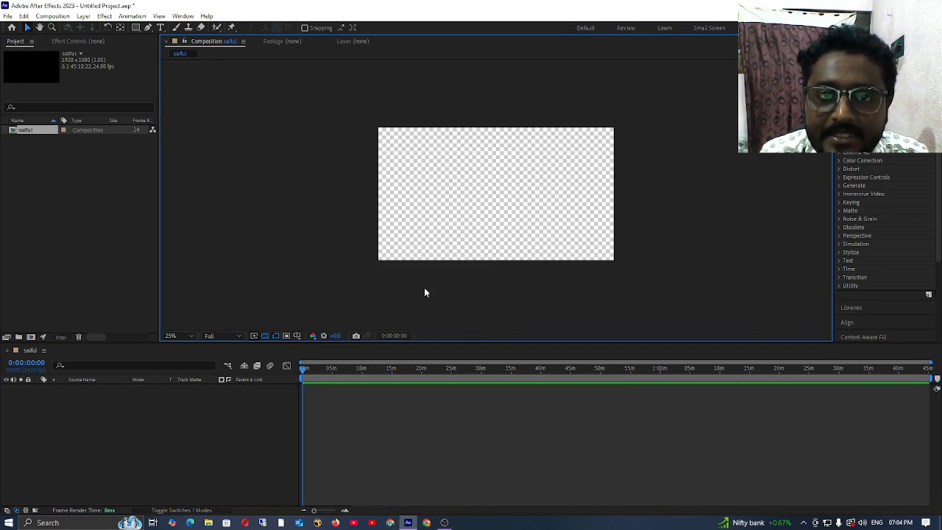
click(263, 337)
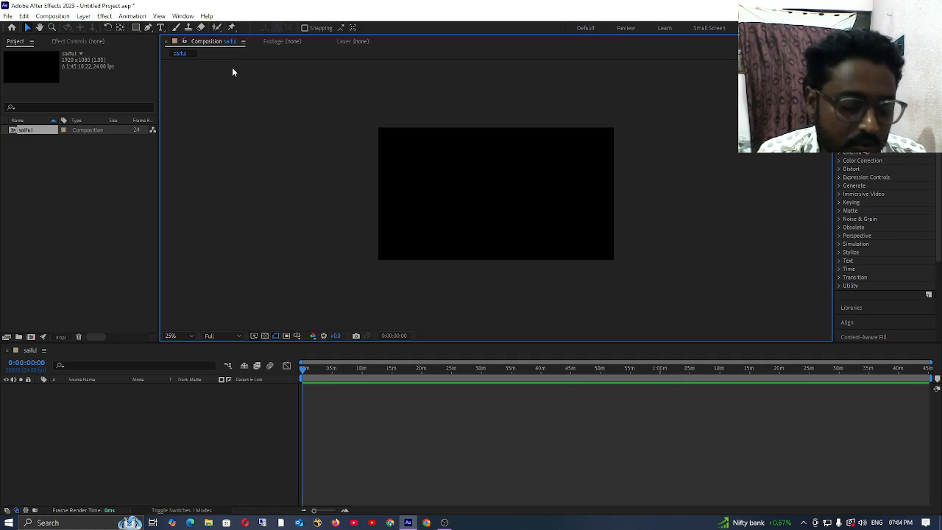
Step: Reopen the existing composition's settings for review and close them without changing anything
click(47, 18)
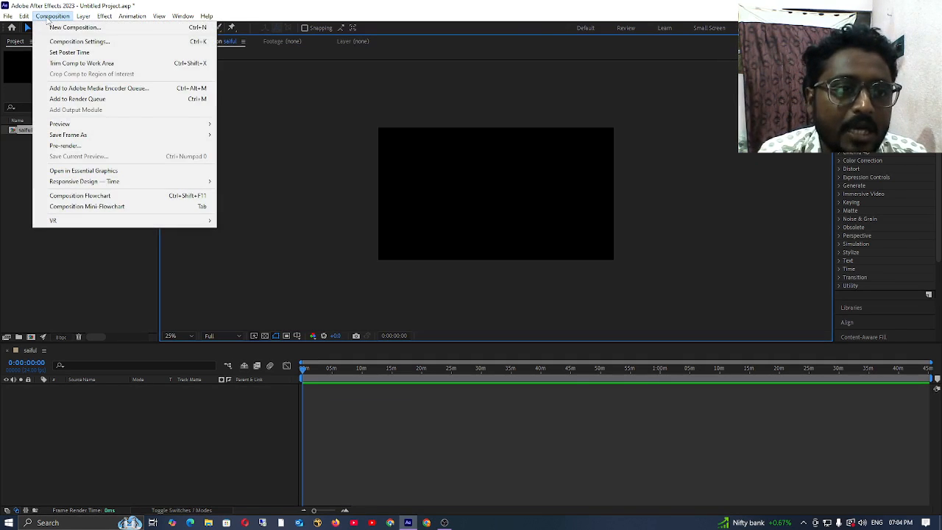
click(108, 44)
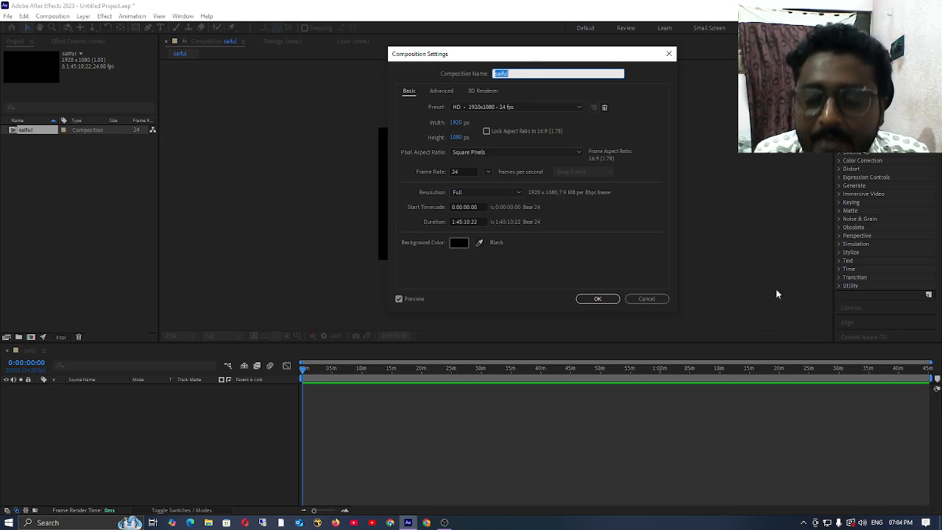
click(668, 54)
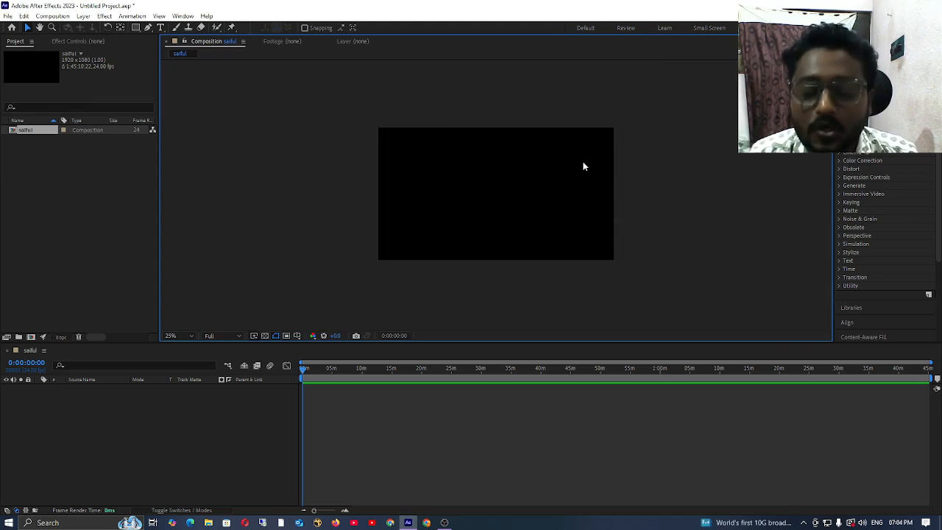
key(ctrl+k)
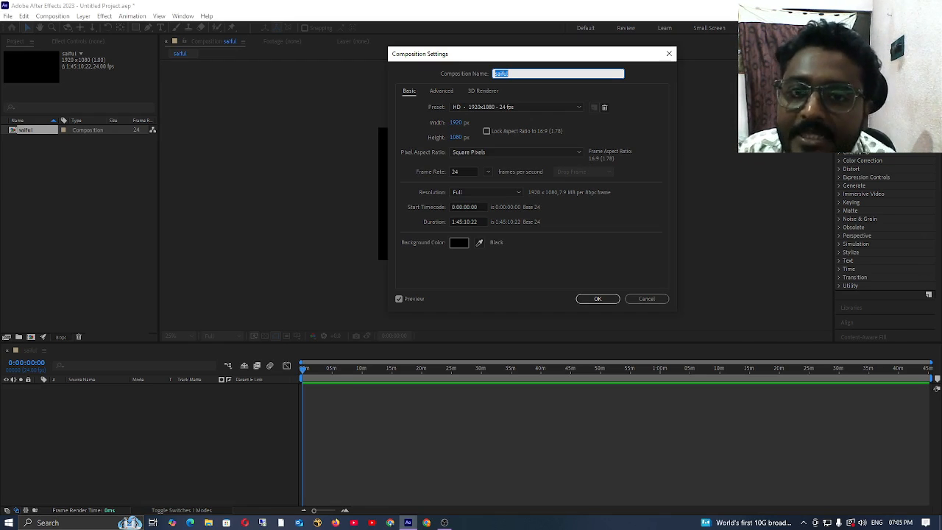
click(669, 55)
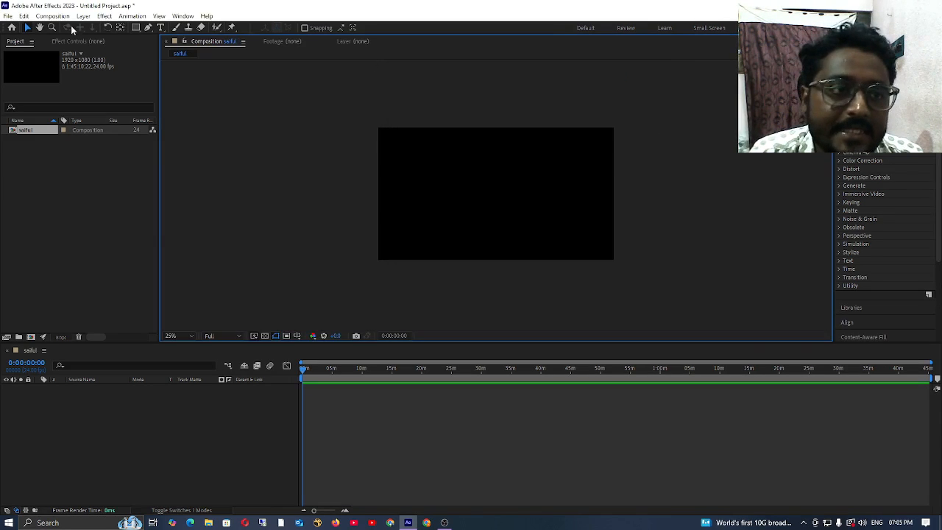
click(53, 16)
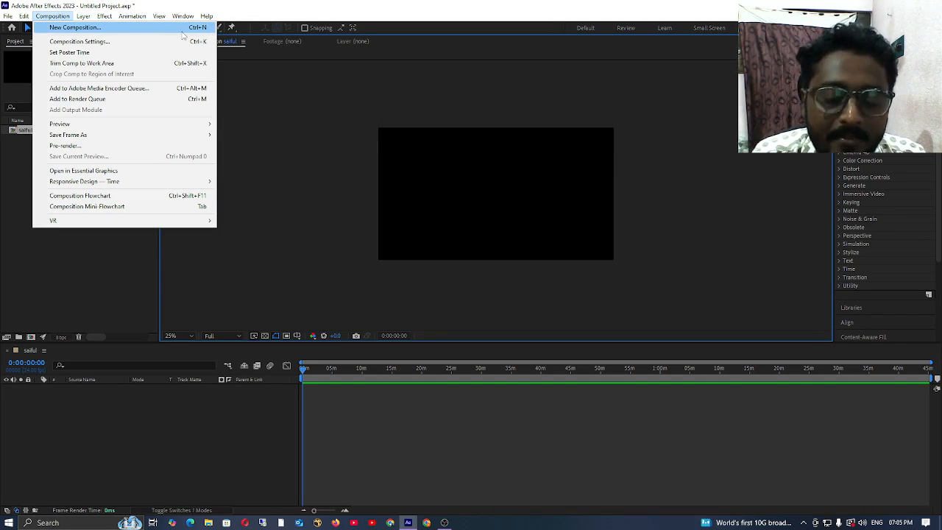
mouse_move(182, 16)
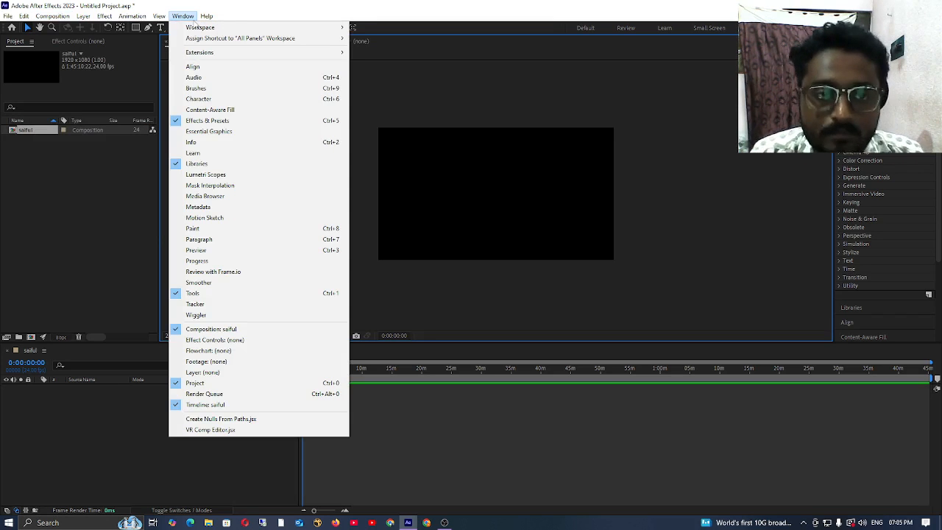
click(397, 85)
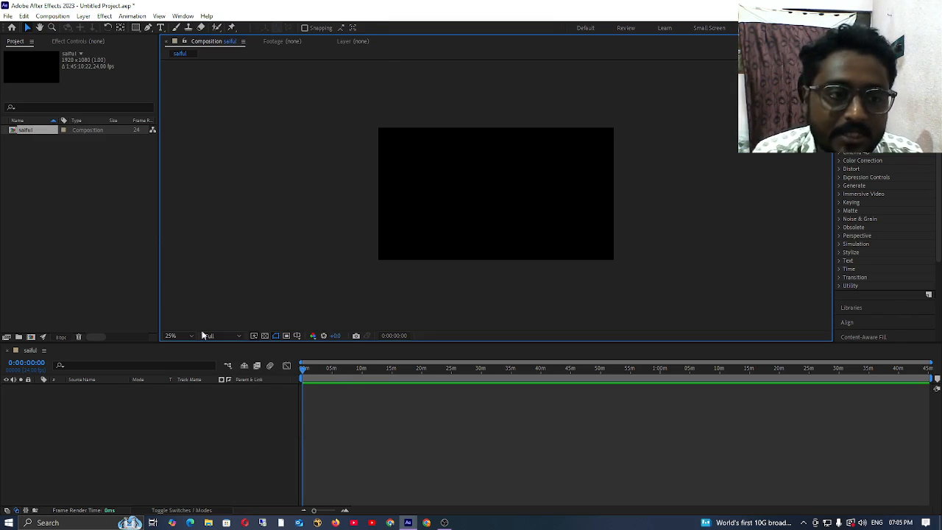
click(126, 497)
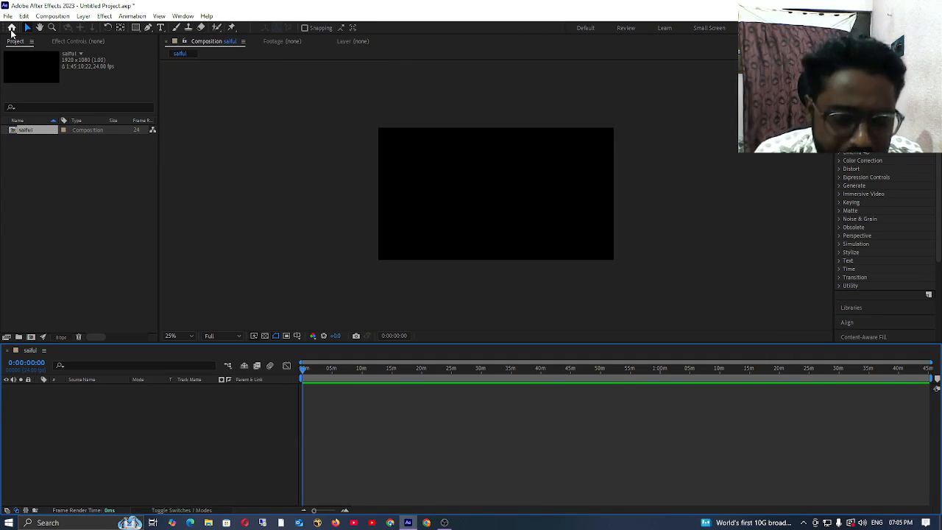
Step: Import Comp 2.mp4 from the desktop's output folder into the project, closing the Home screen if it interrupts
click(899, 5)
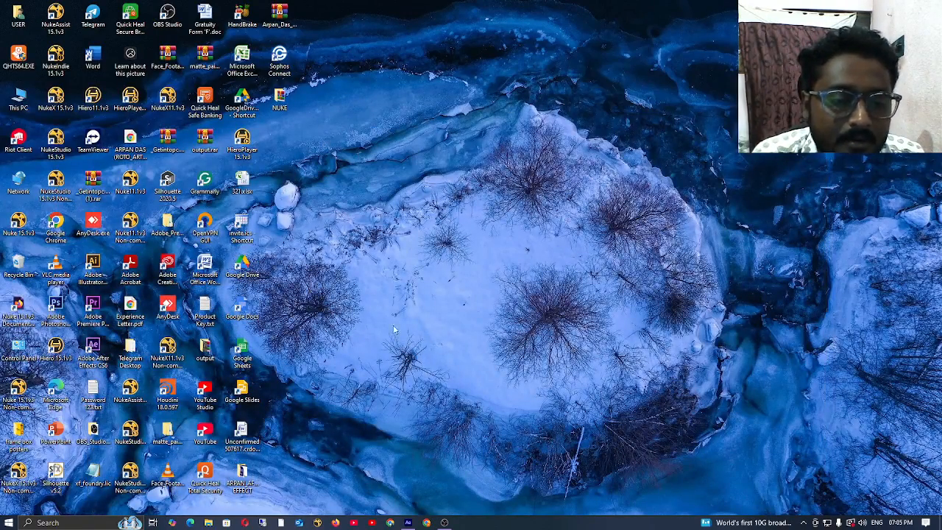
double_click(217, 357)
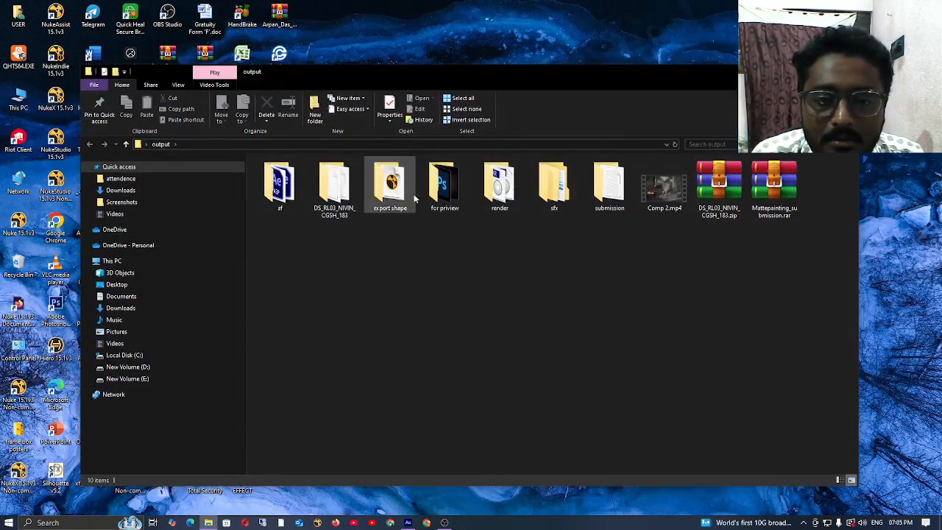
click(670, 194)
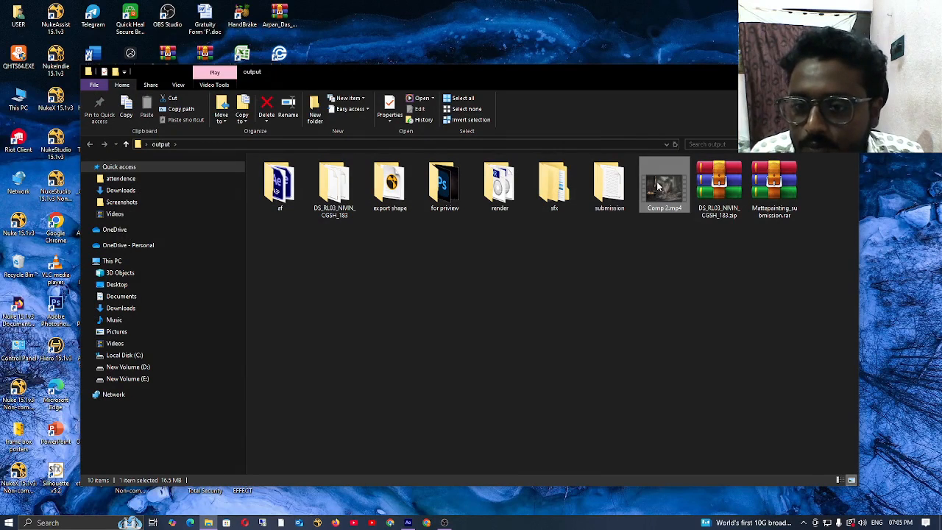
drag(659, 187, 54, 217)
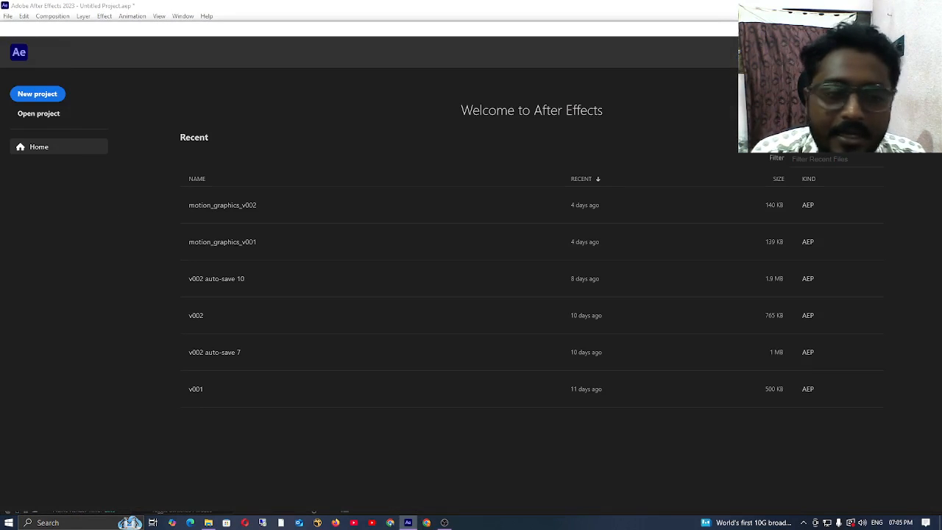
click(931, 28)
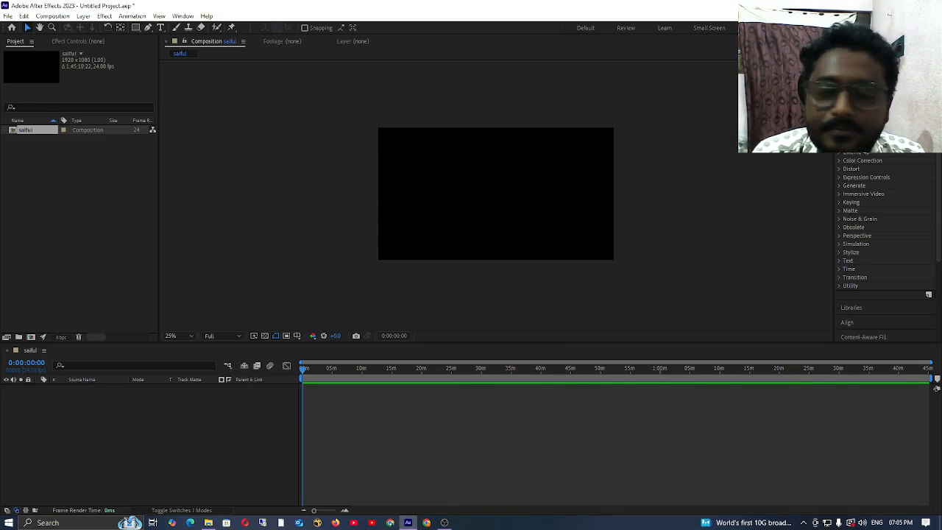
click(899, 5)
drag(664, 192, 72, 253)
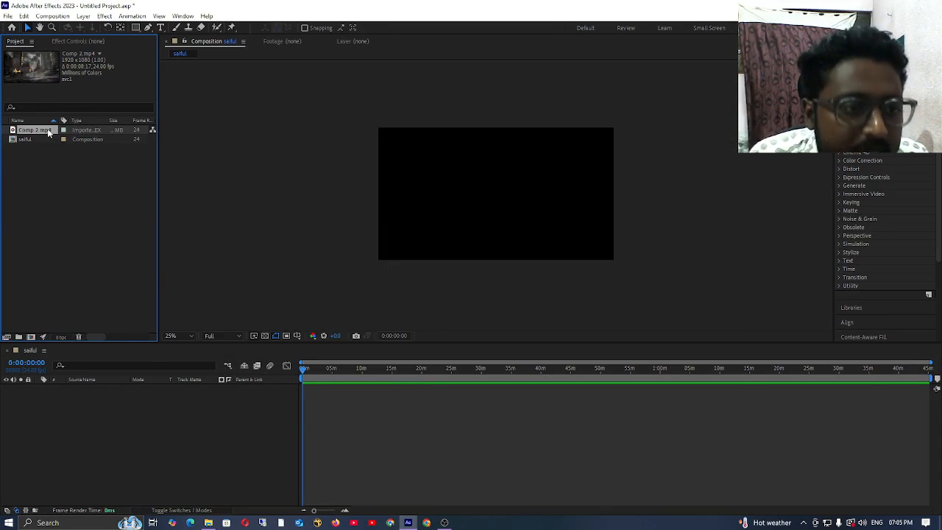
Step: Add Comp 2.mp4 as a layer in the saiful composition's timeline and briefly play the preview
drag(63, 132, 126, 444)
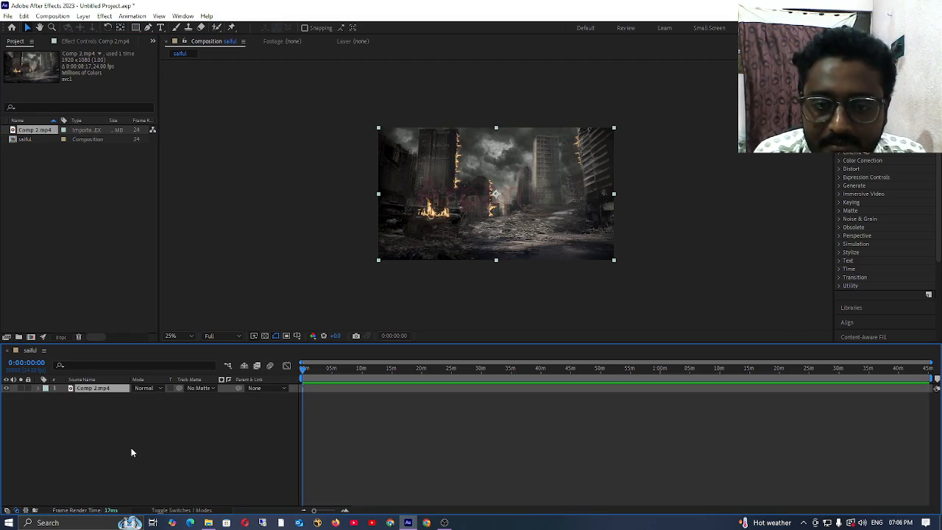
click(131, 453)
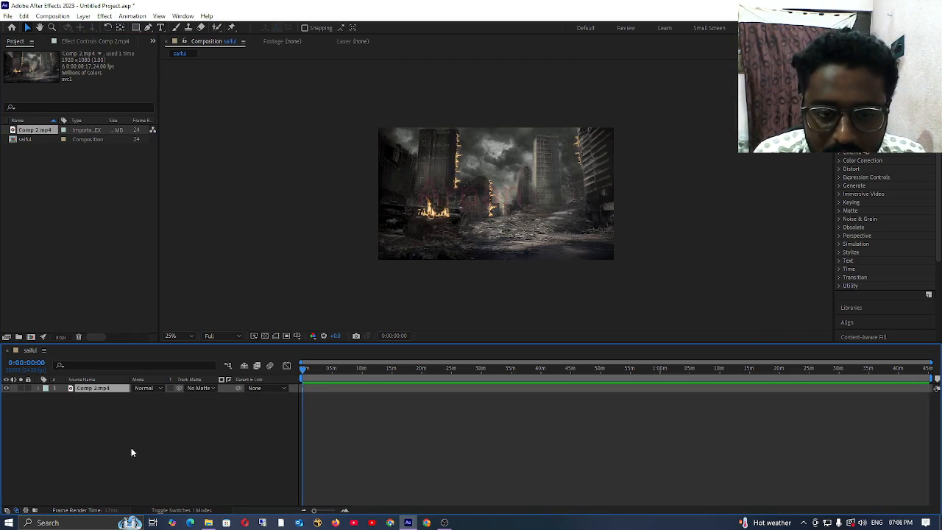
key(space)
Step: Shorten the work area to about the first 49 seconds and trim the composition to it
click(929, 384)
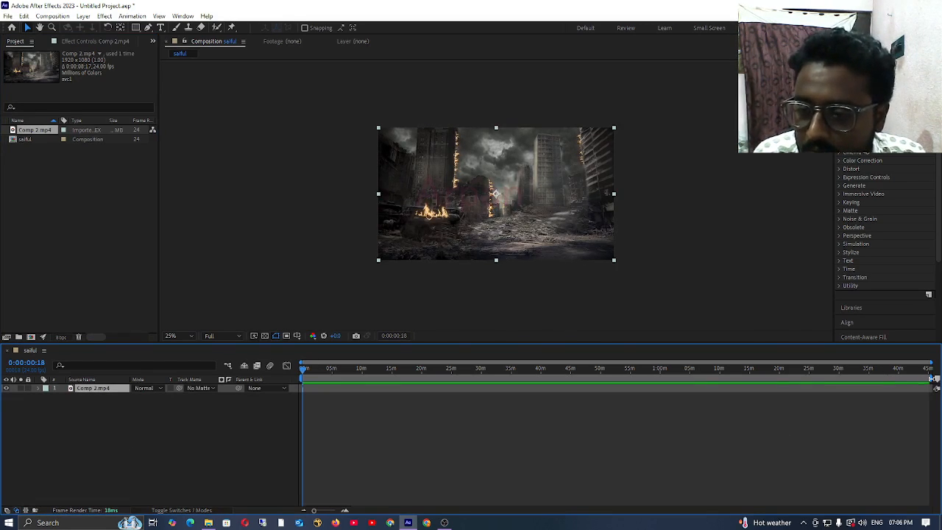
drag(932, 379, 309, 391)
right_click(304, 379)
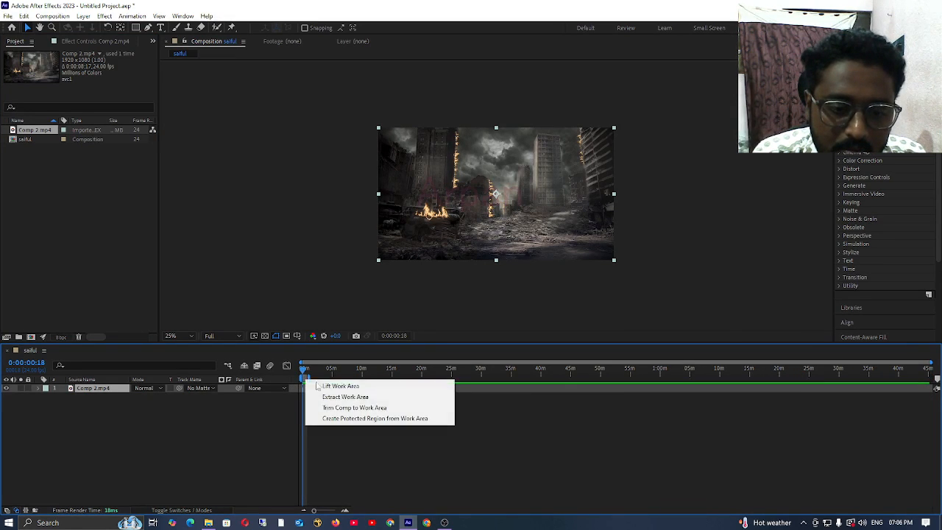
click(354, 408)
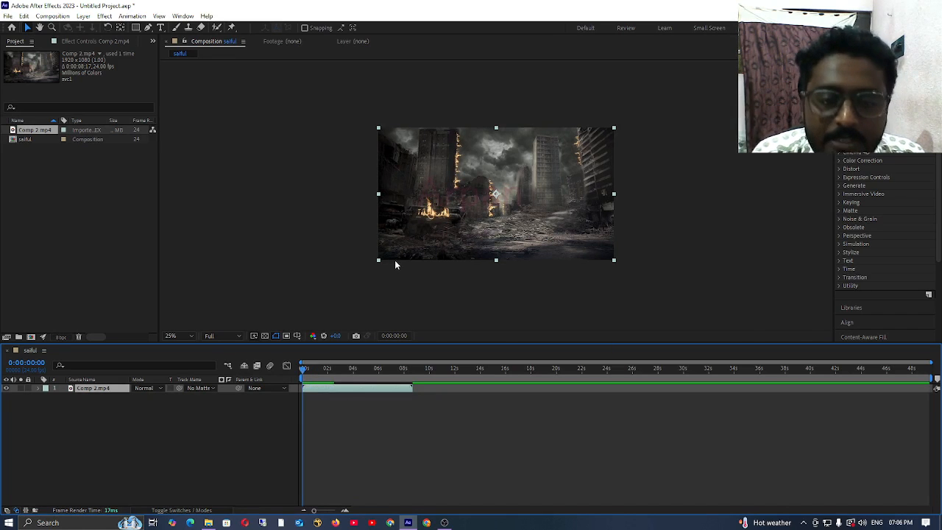
Step: Play the Comp 2.mp4 footage in the trimmed composition, stop it, and return the playhead to the start
key(space)
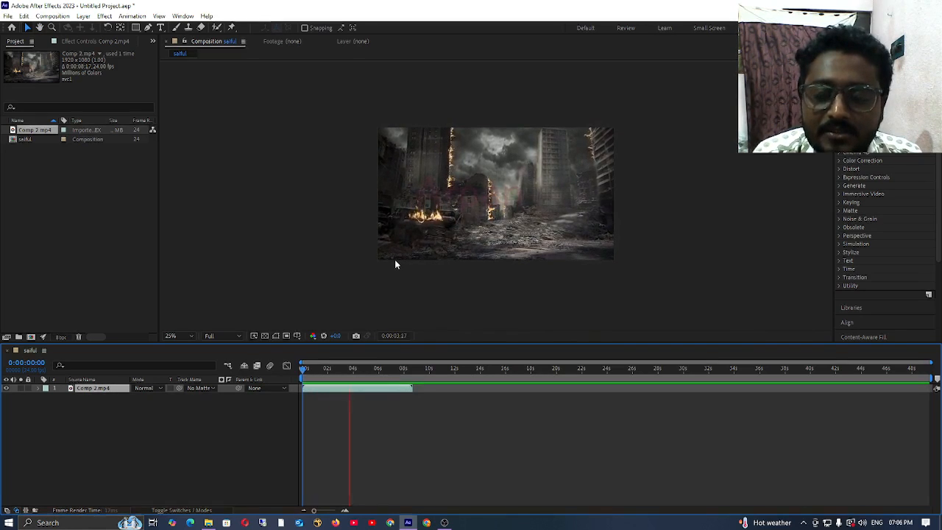
key(space)
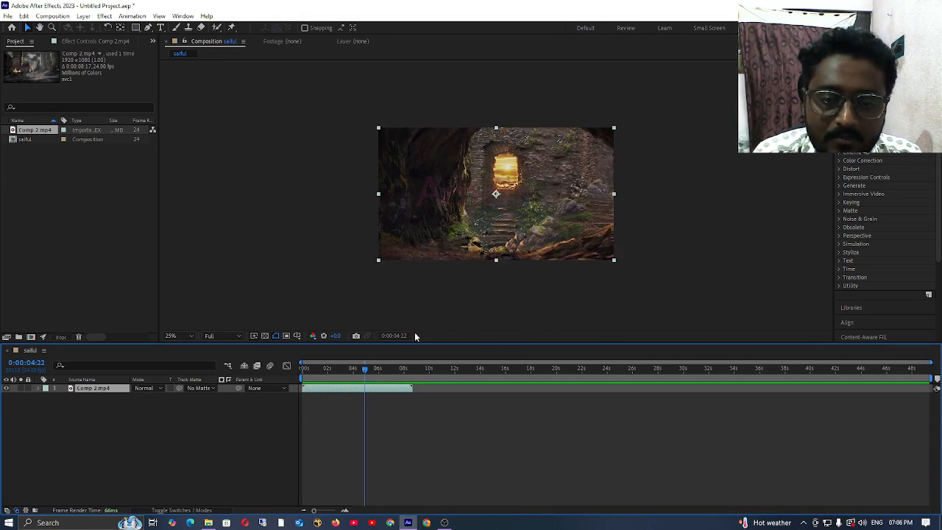
mouse_move(364, 369)
mouse_down()
mouse_move(301, 369)
mouse_move(372, 369)
mouse_move(421, 384)
mouse_move(249, 385)
mouse_up()
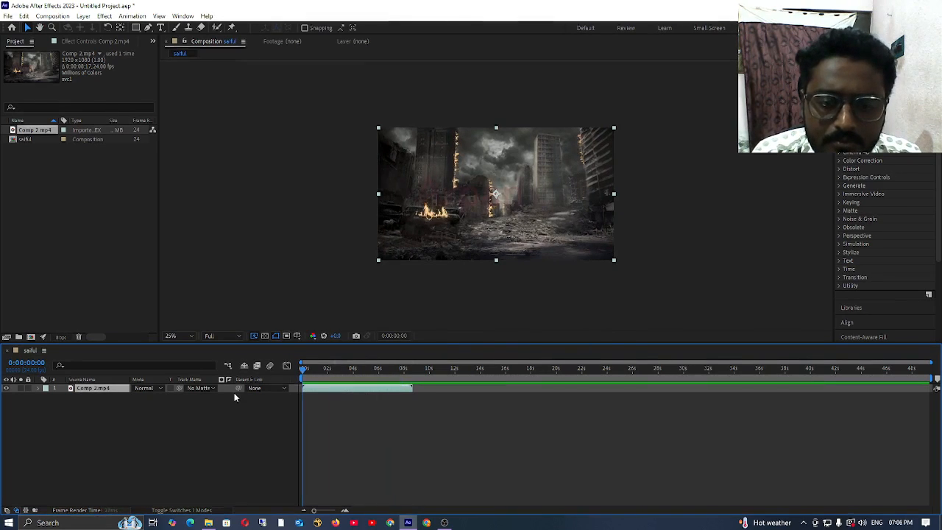
click(154, 430)
click(92, 387)
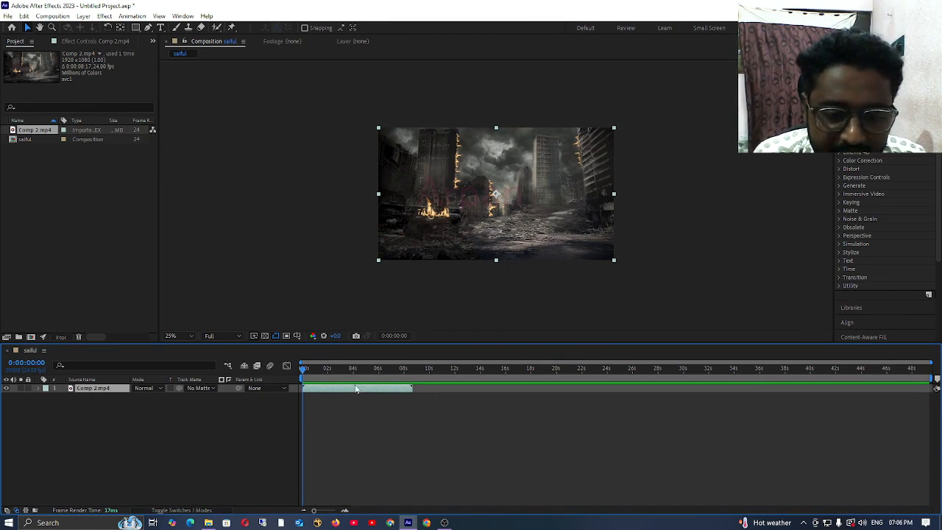
mouse_move(309, 372)
mouse_down()
mouse_move(404, 382)
mouse_move(284, 380)
mouse_move(399, 412)
mouse_move(289, 417)
mouse_move(406, 413)
mouse_move(300, 405)
mouse_move(408, 393)
mouse_move(342, 376)
mouse_move(210, 396)
mouse_up()
click(924, 426)
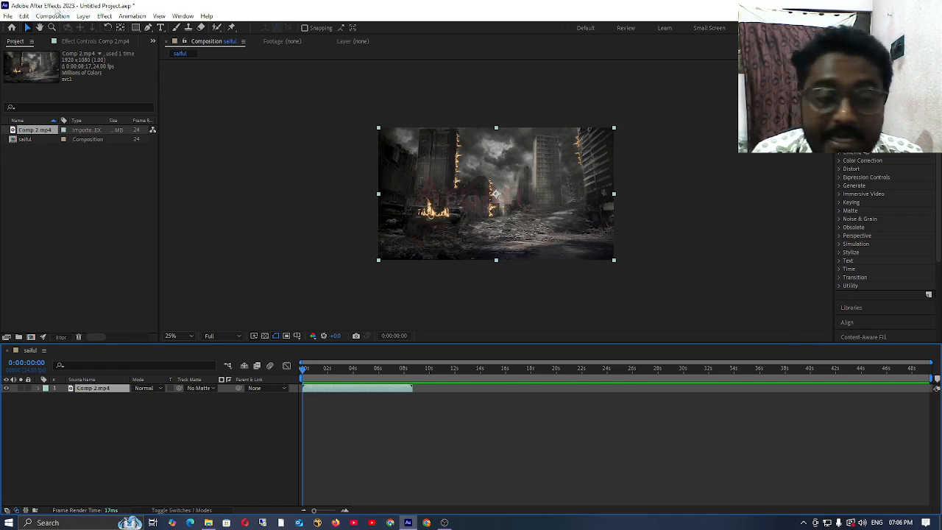
click(107, 429)
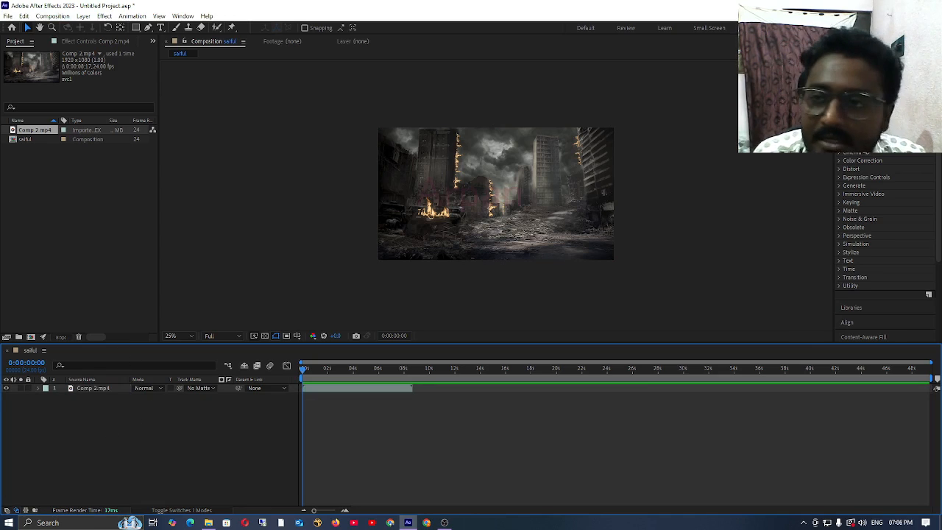
Step: Switch to the output folder in File Explorer, view the render folder's EXR frames, and return to output
click(409, 522)
click(590, 313)
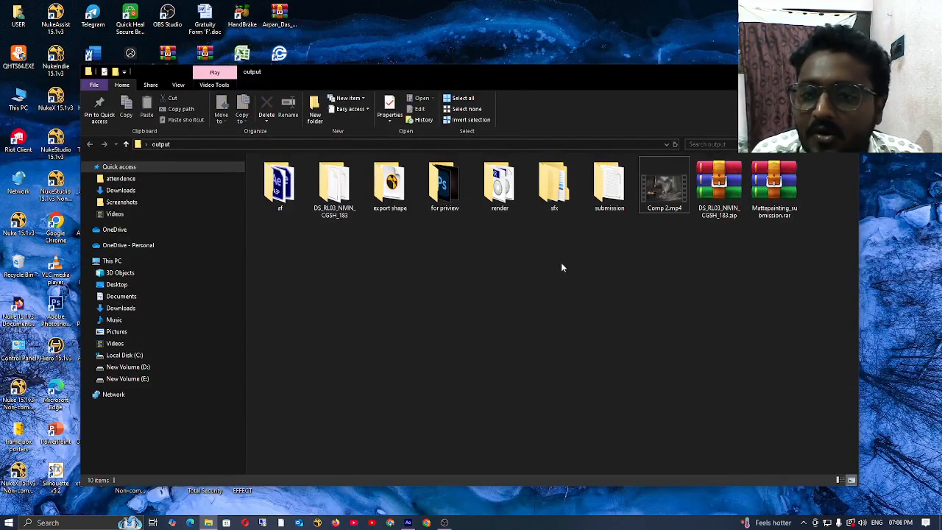
double_click(500, 186)
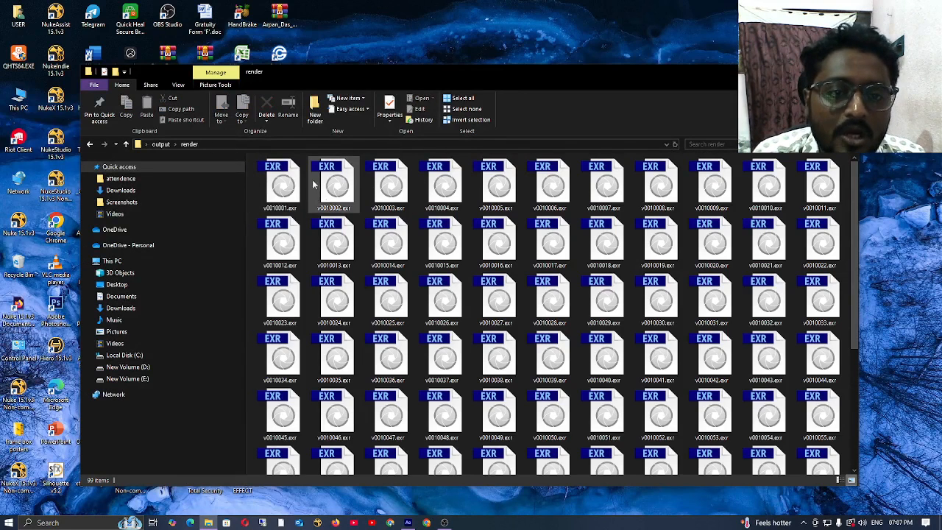
click(90, 144)
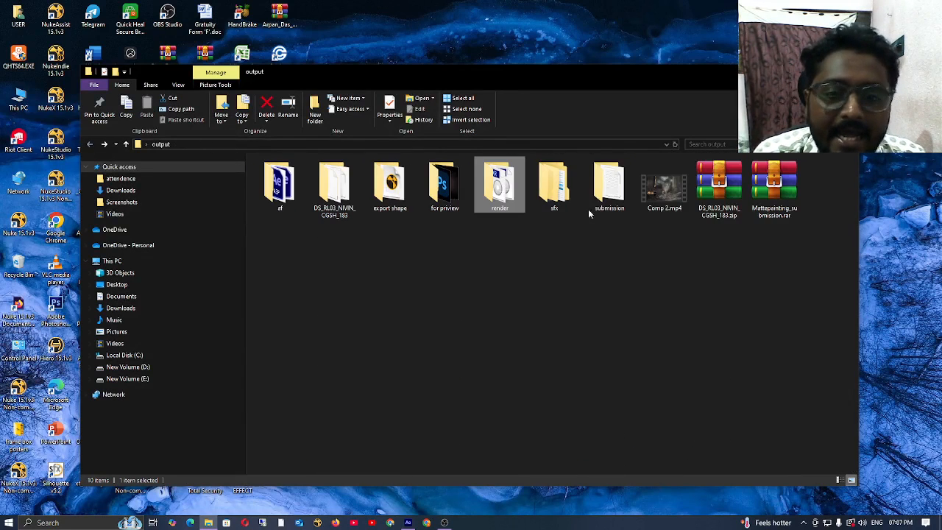
Step: Open the file properties of Comp 2.mp4 and review its type and size
click(664, 190)
right_click(665, 193)
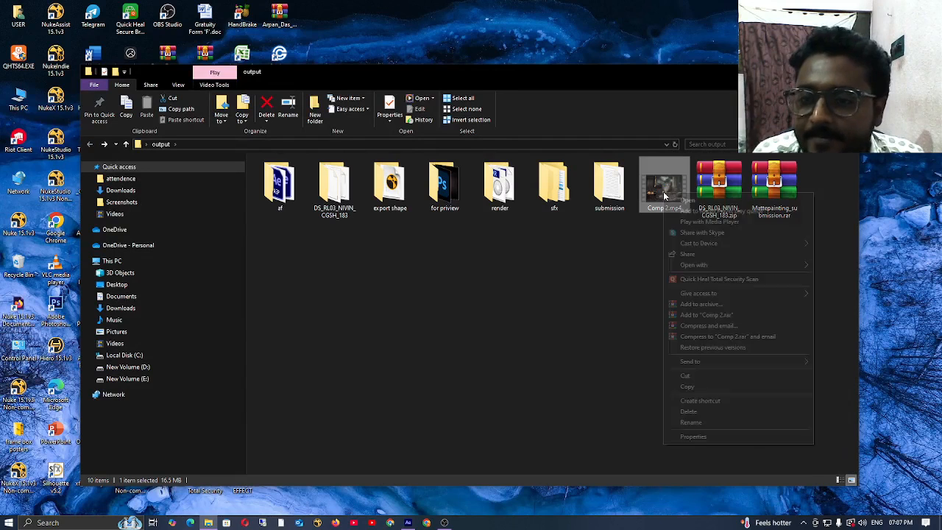
click(718, 437)
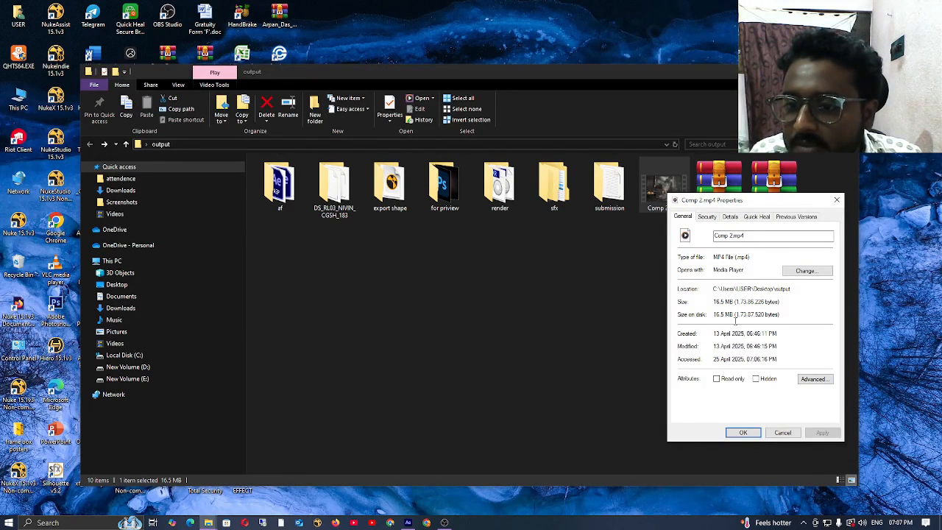
drag(740, 201, 805, 121)
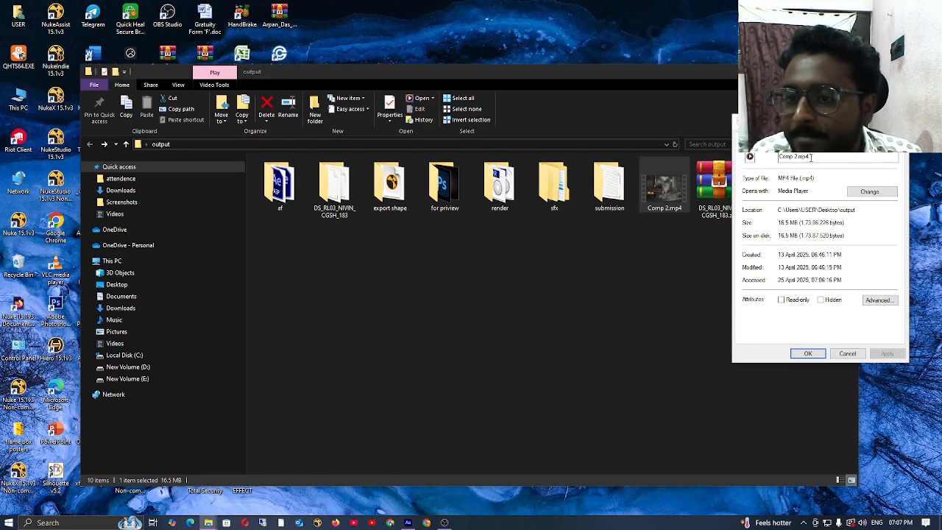
click(619, 271)
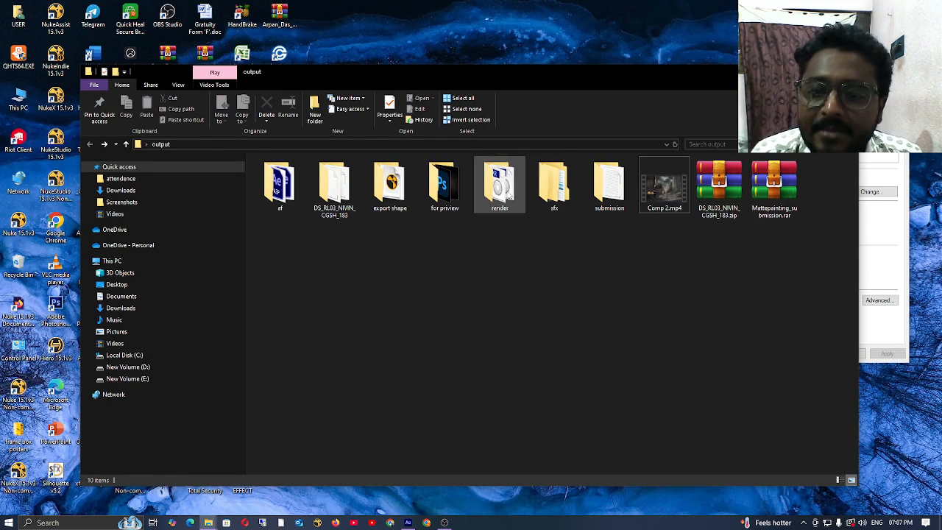
Step: Look through the full numbered EXR sequence in the render folder and go back to the output folder
double_click(508, 193)
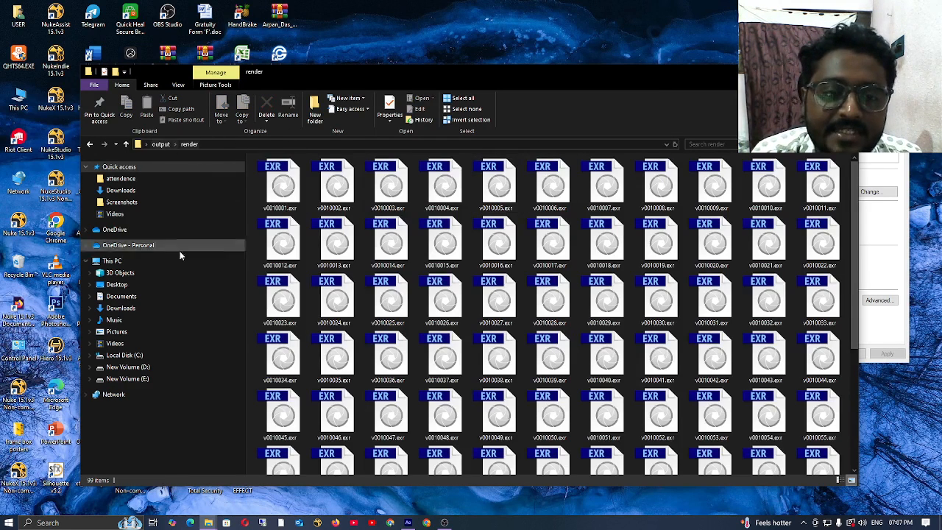
scroll(363, 246, down, 1)
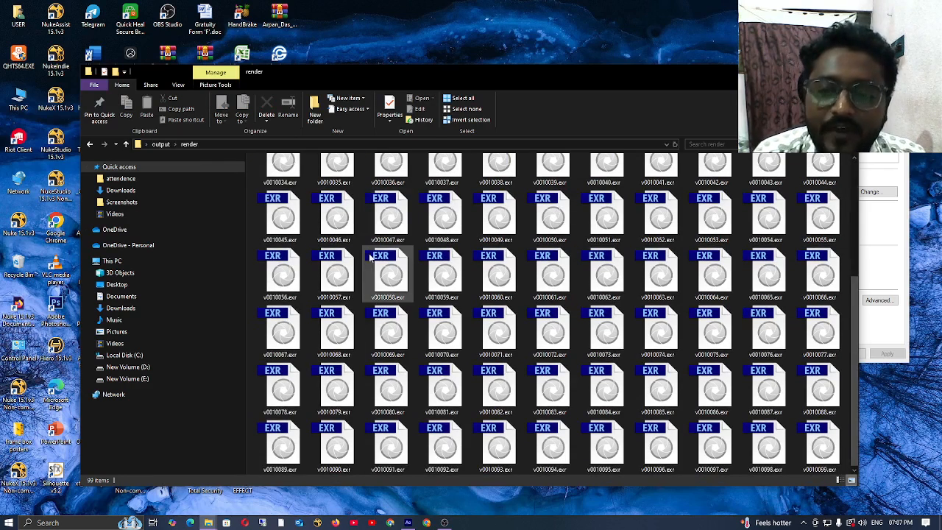
scroll(374, 262, up, 1)
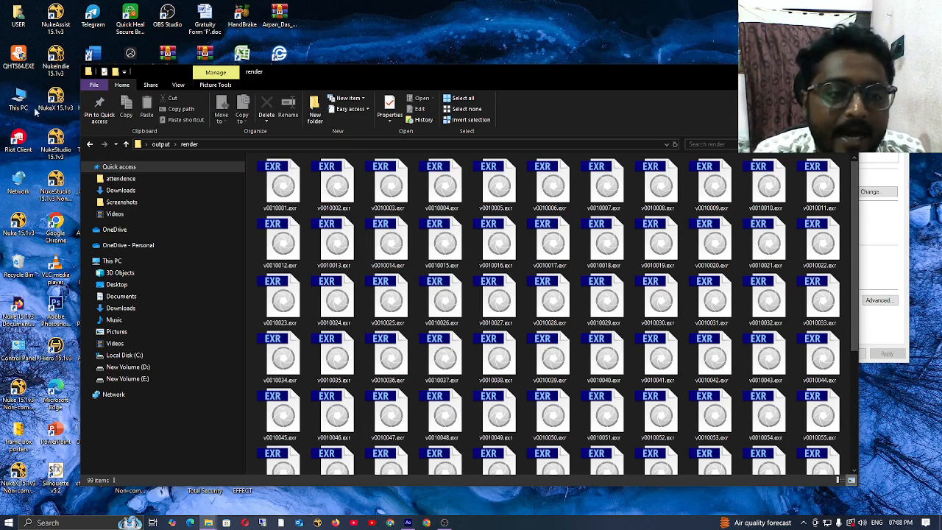
click(282, 150)
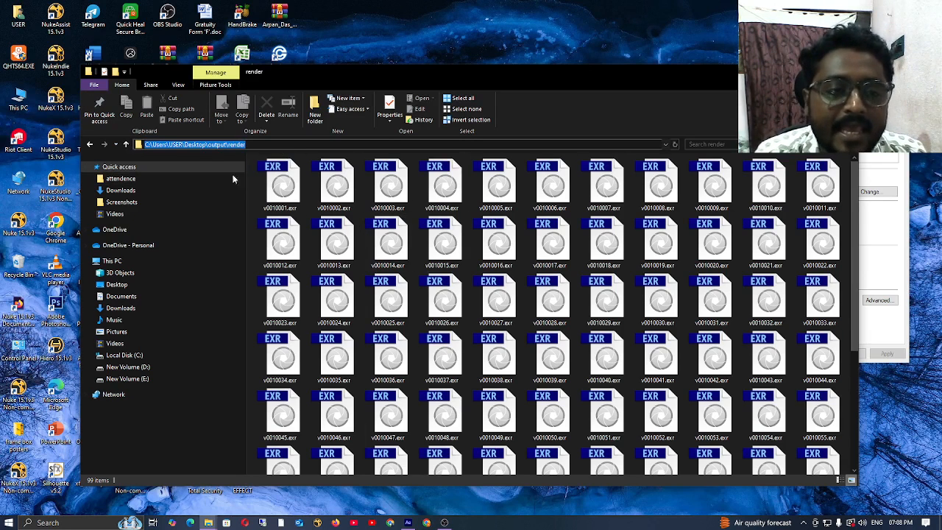
click(90, 144)
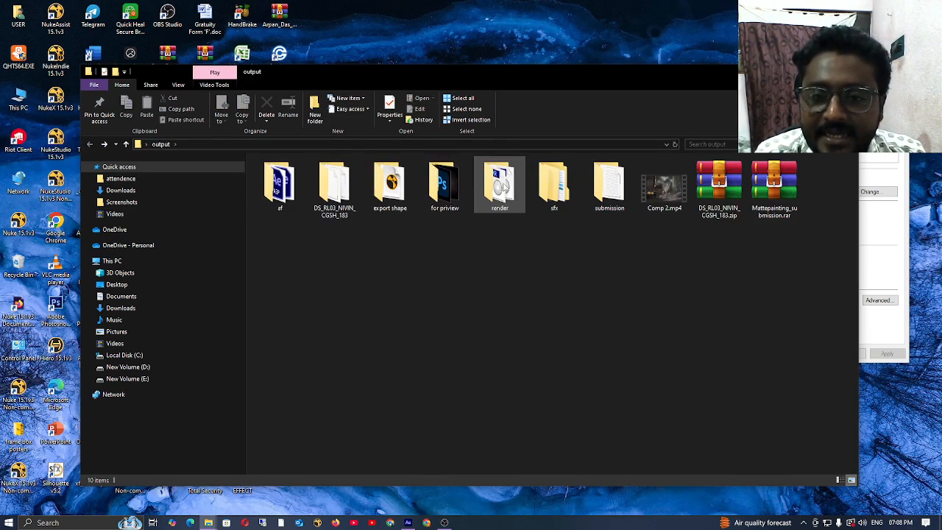
Step: Import the render folder into the project as an EXR image sequence and add it to the timeline below Comp 2.mp4
drag(500, 186, 23, 223)
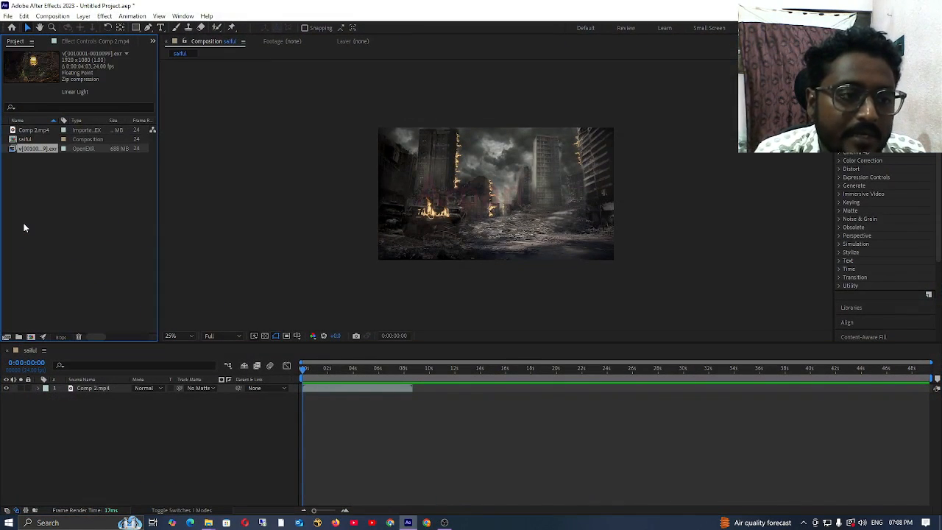
click(44, 130)
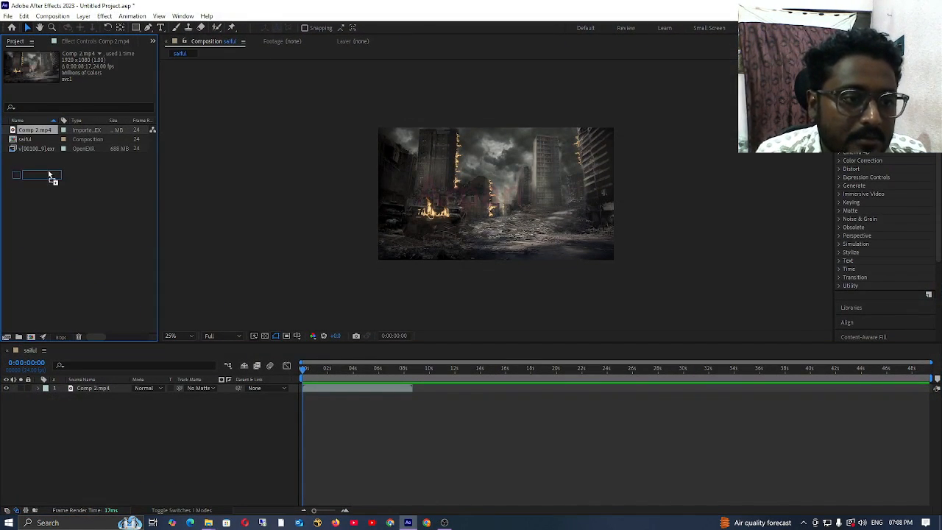
drag(46, 149, 82, 435)
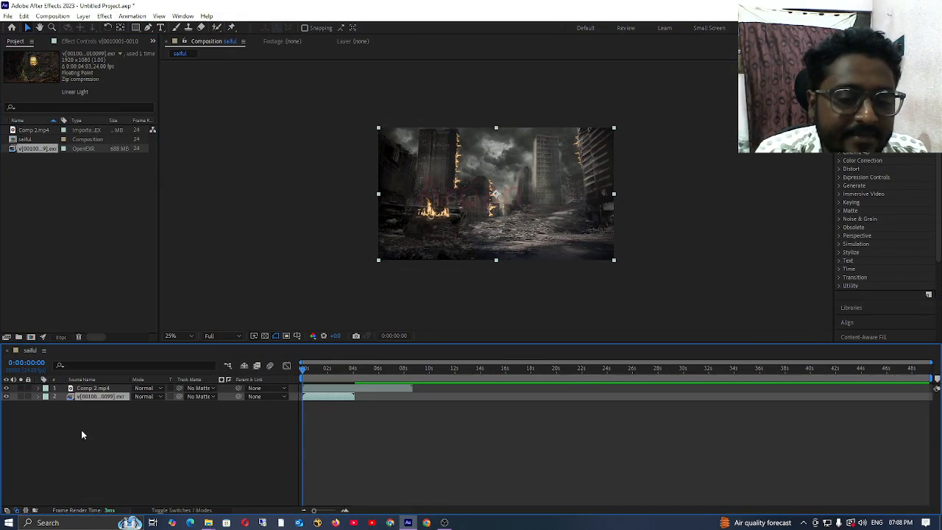
Step: Move the playhead to 0:00:01:02 and compare the two layers by selecting them in turn, ending on Comp 2.mp4
click(317, 373)
mouse_move(317, 373)
mouse_down()
mouse_move(356, 373)
mouse_move(307, 377)
mouse_move(341, 380)
mouse_move(316, 377)
mouse_up()
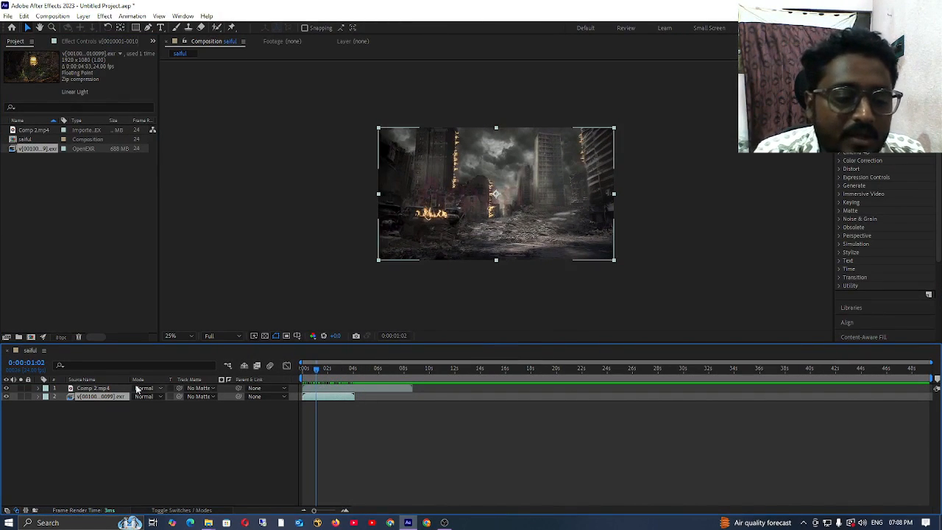
click(111, 429)
click(103, 390)
click(101, 397)
click(100, 390)
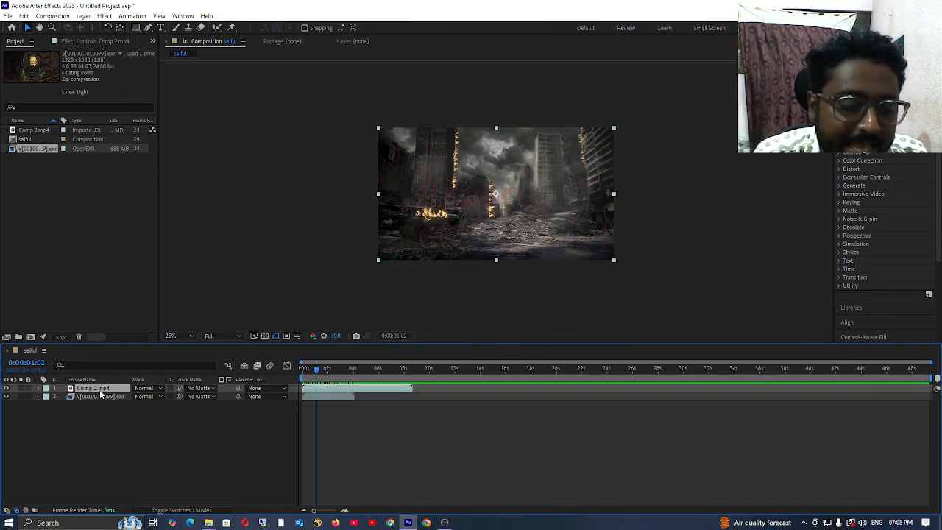
click(98, 396)
click(100, 388)
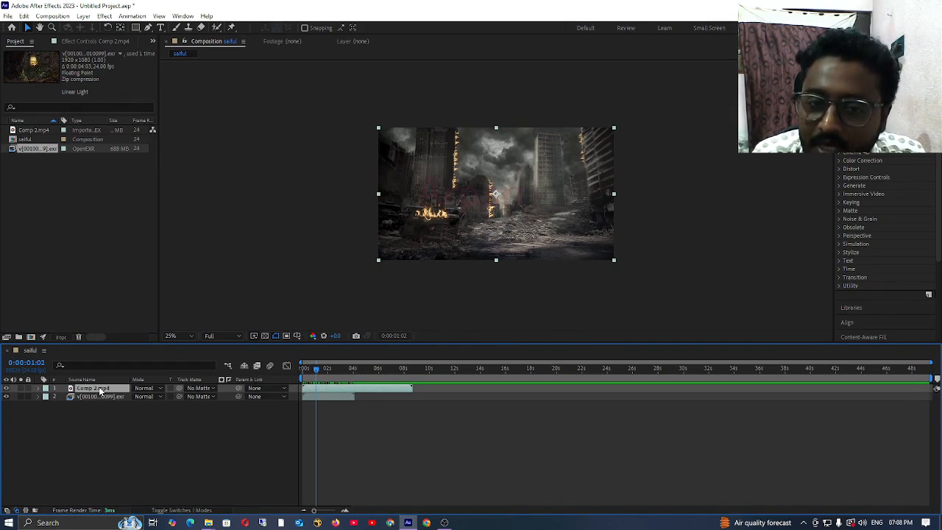
Step: Compare the two layers by selecting each, and move the EXR sequence so it starts where Comp 2.mp4 ends
click(98, 396)
click(98, 389)
click(97, 396)
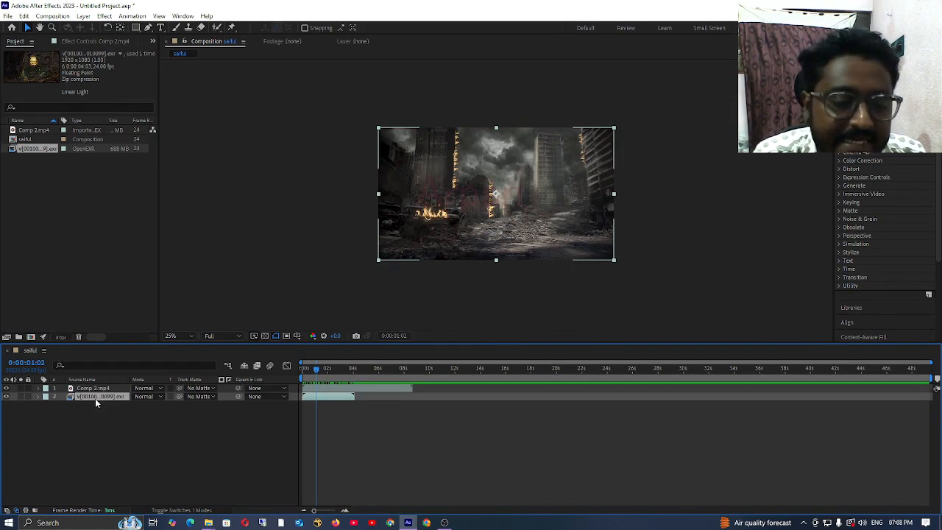
click(98, 389)
click(97, 396)
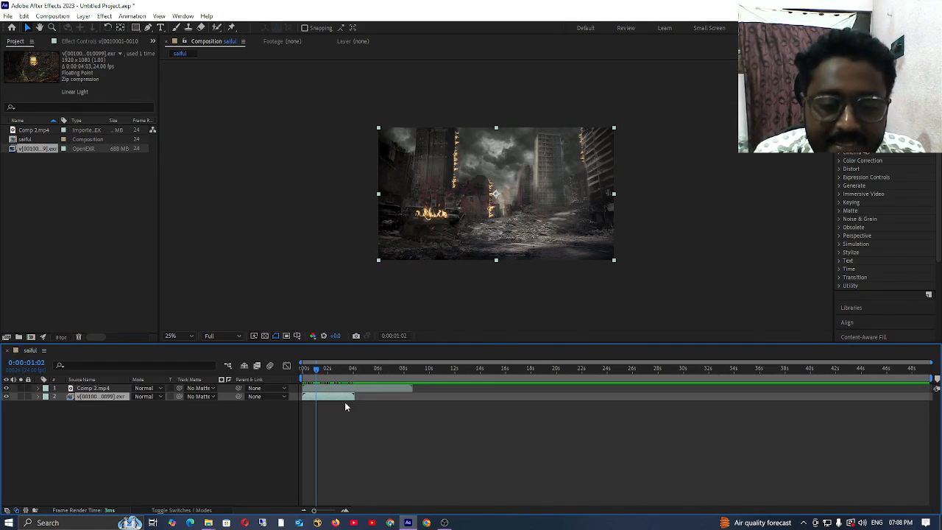
drag(345, 397, 452, 396)
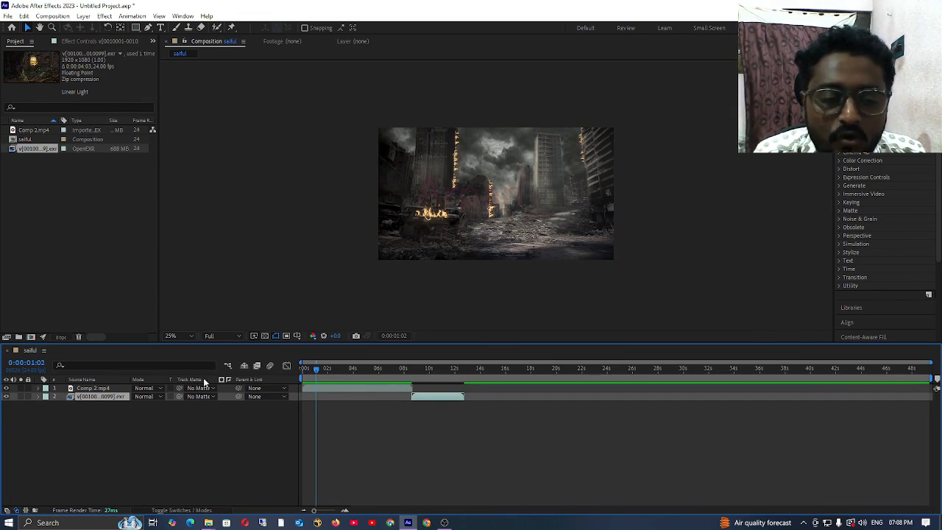
Step: Hide Comp 2.mp4 and check both clips in sequence, scrubbing the playhead to 0:00:10:23 and back to 0:00:05:19
click(110, 388)
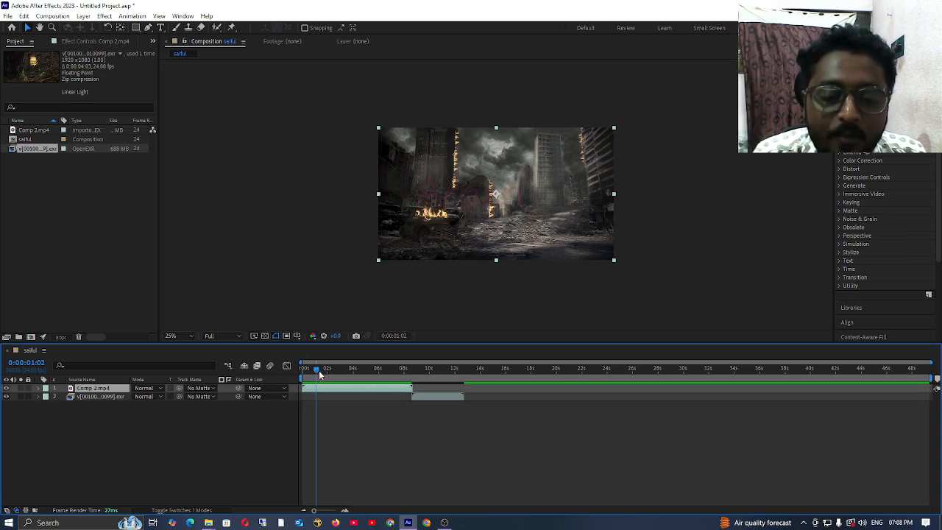
drag(317, 368, 442, 390)
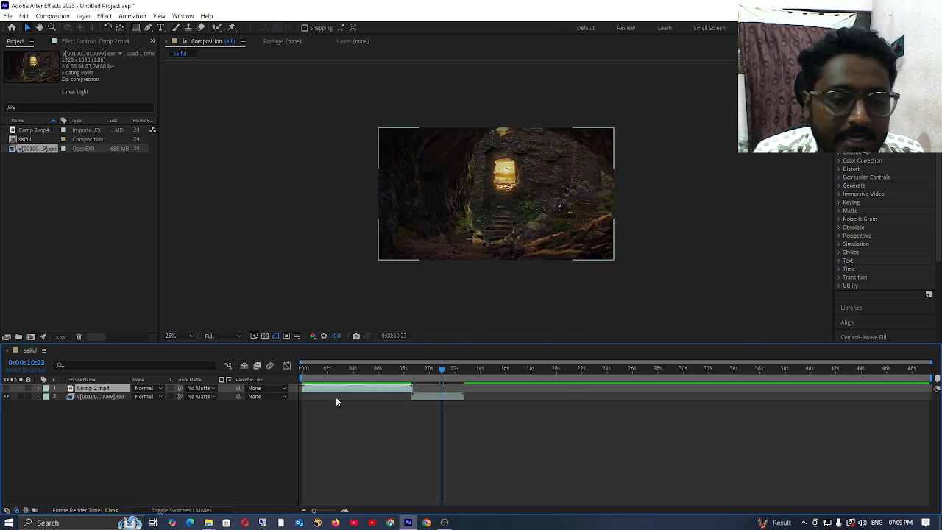
drag(453, 371, 377, 370)
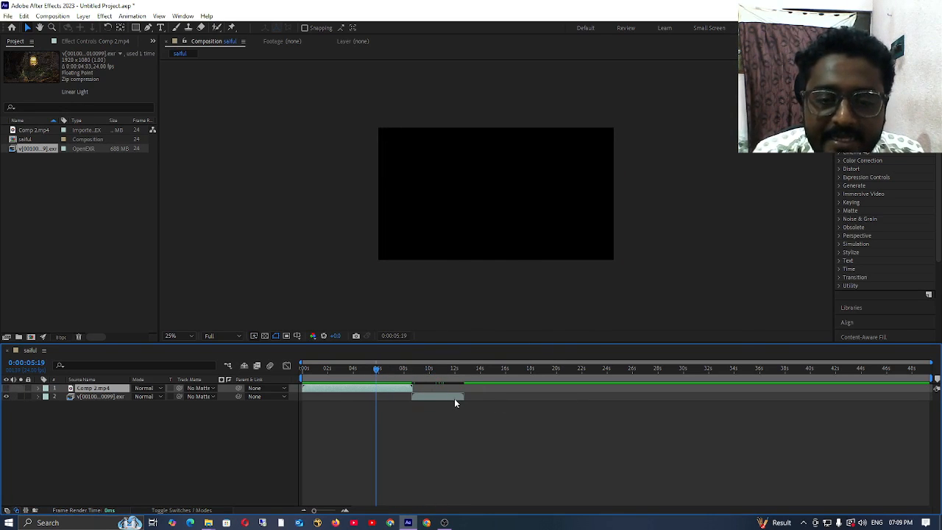
Step: Move the EXR layer earlier to start at about 3 seconds, overlapping Comp 2.mp4, and make Comp 2.mp4 visible again
drag(454, 398, 354, 402)
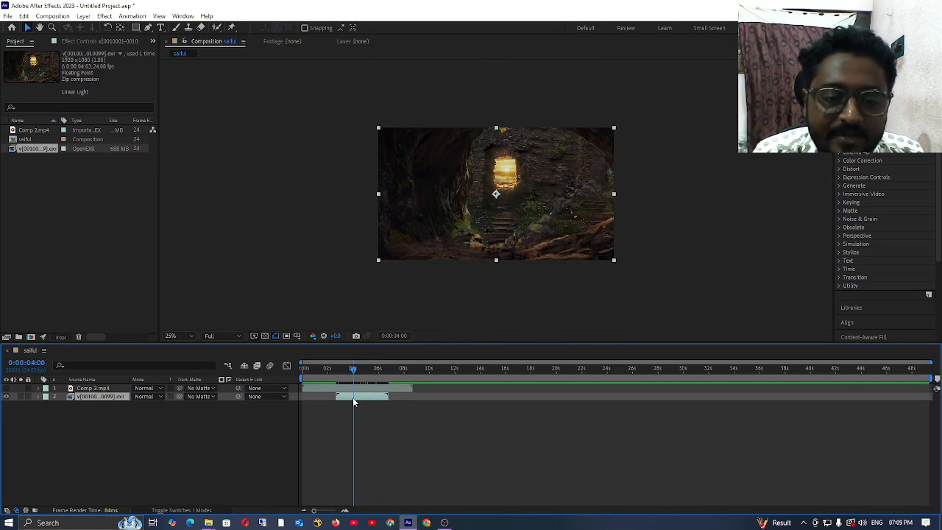
click(6, 388)
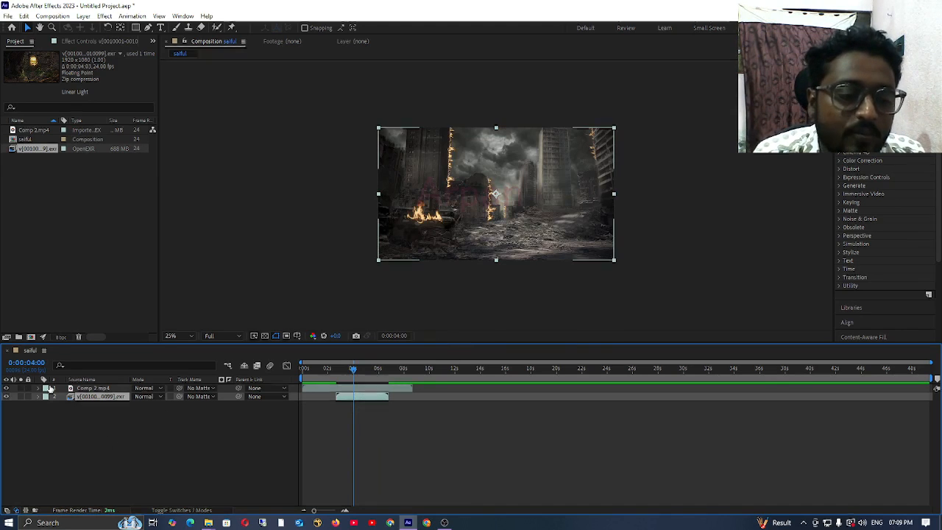
Step: Reorder the timeline layers so that the EXR sequence sits above Comp 2.mp4
click(98, 388)
drag(98, 390, 105, 455)
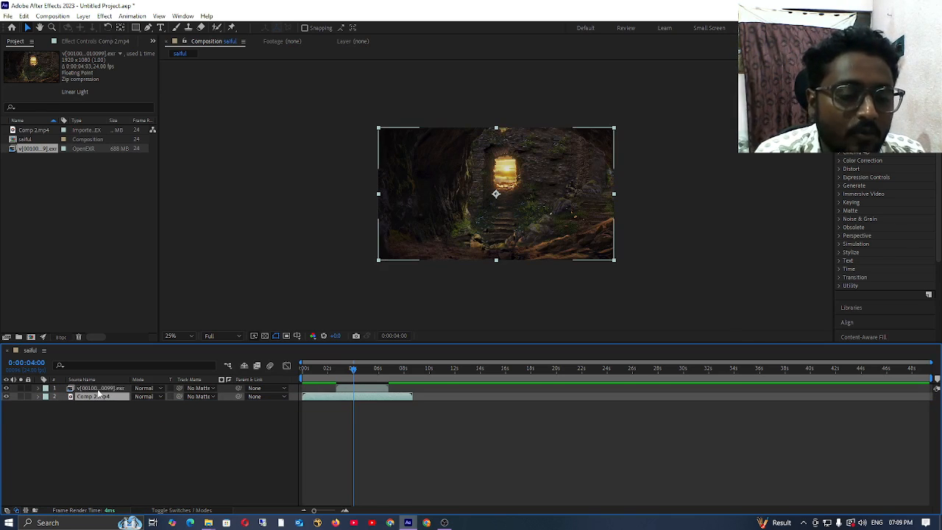
drag(100, 389, 96, 426)
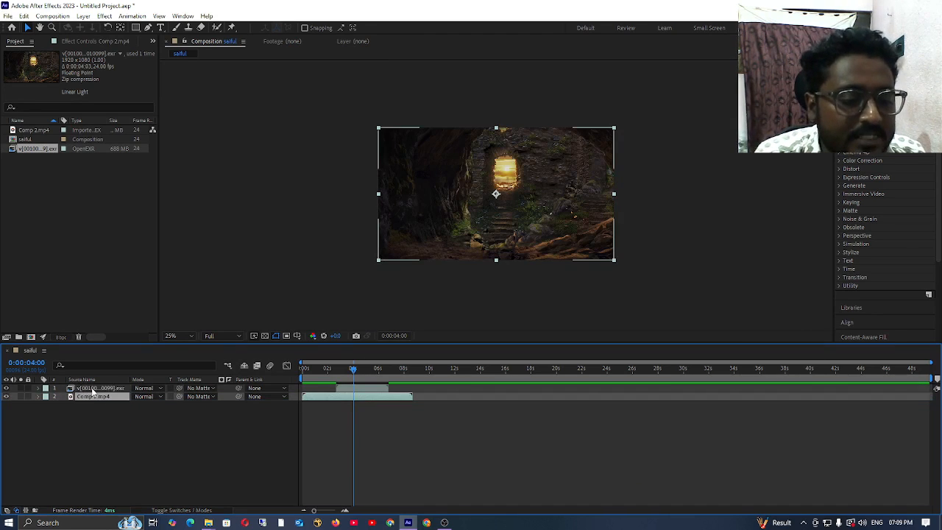
drag(93, 389, 99, 410)
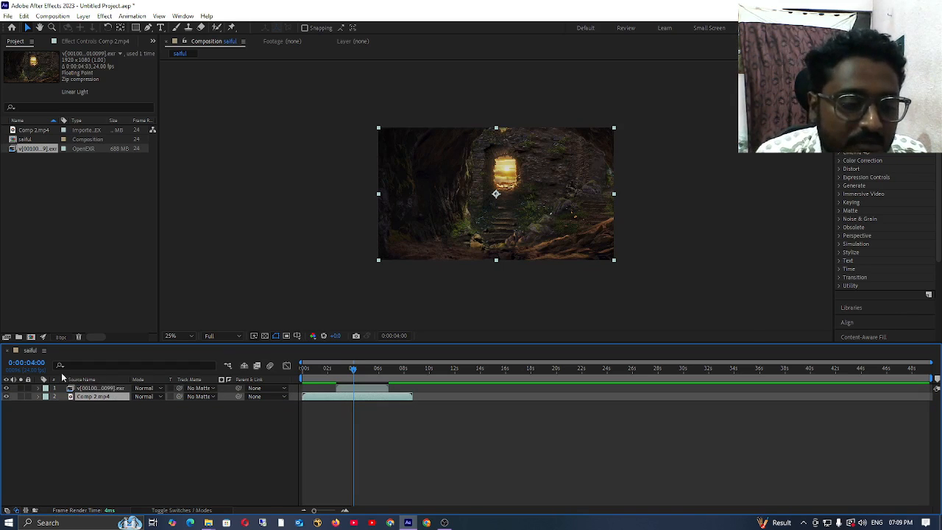
Step: Solo Comp 2.mp4 to view it alone, switch Solo off again and clear the layer selection
click(21, 398)
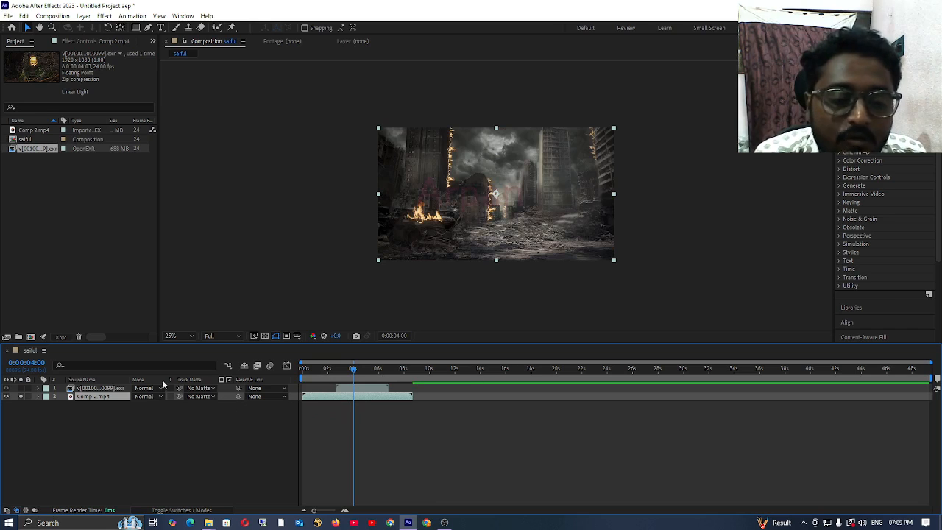
click(20, 397)
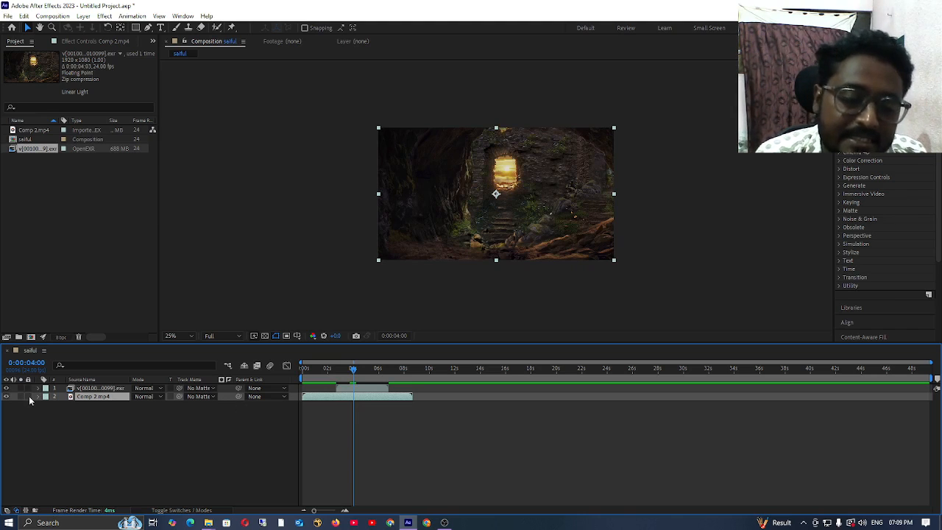
click(30, 400)
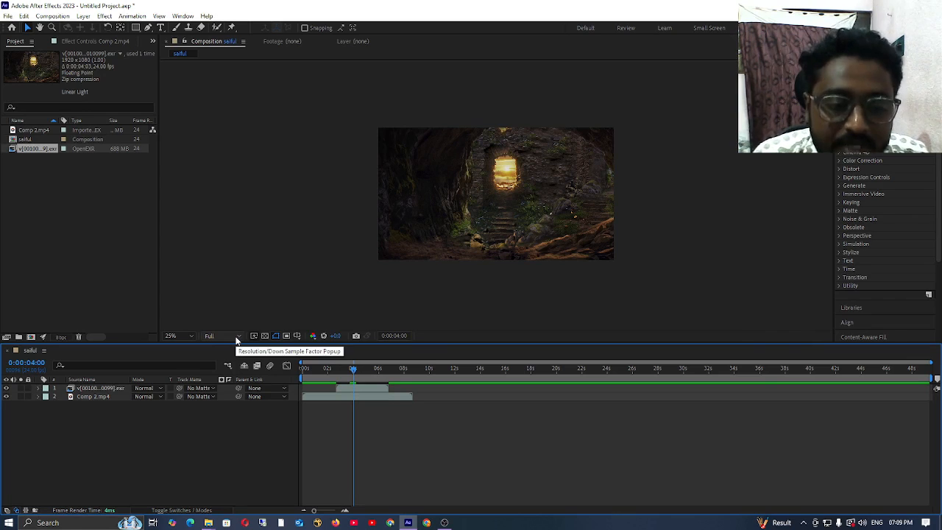
Step: Review the preview resolution options and inspect the Full-resolution image at 100% magnification
click(236, 339)
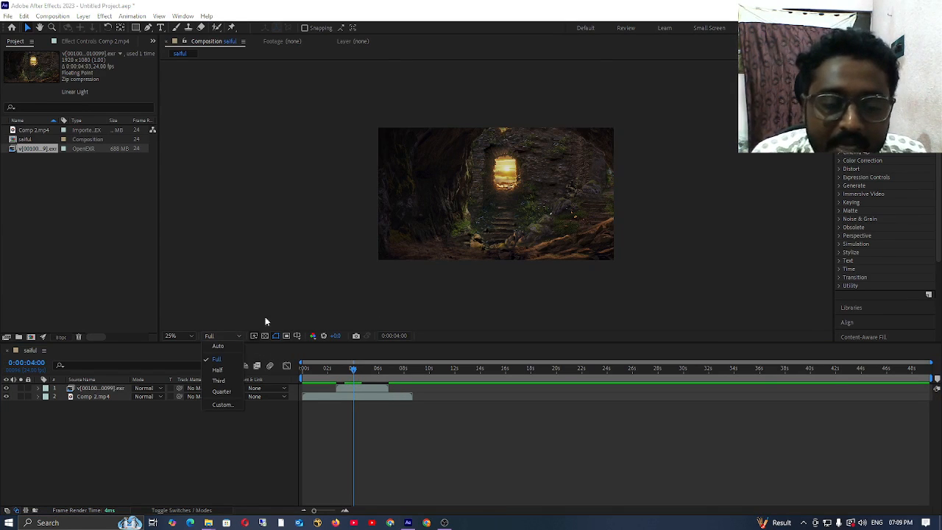
scroll(502, 191, up, 6)
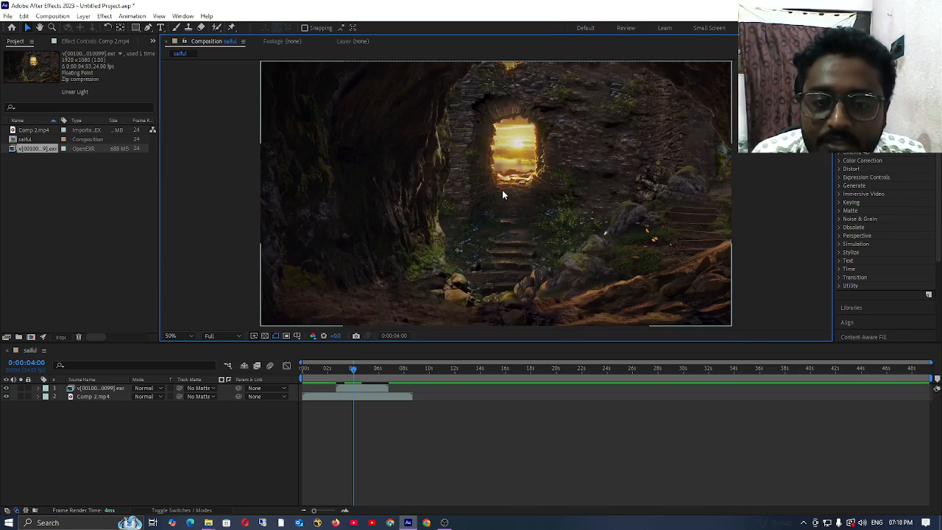
scroll(503, 193, down, 2)
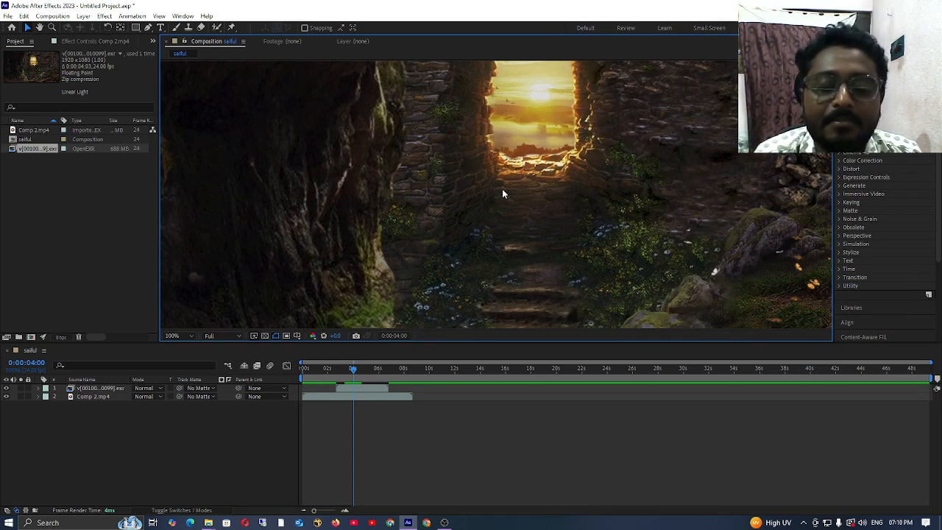
Step: Set the composition preview resolution to Half and inspect the image detail up close
click(234, 339)
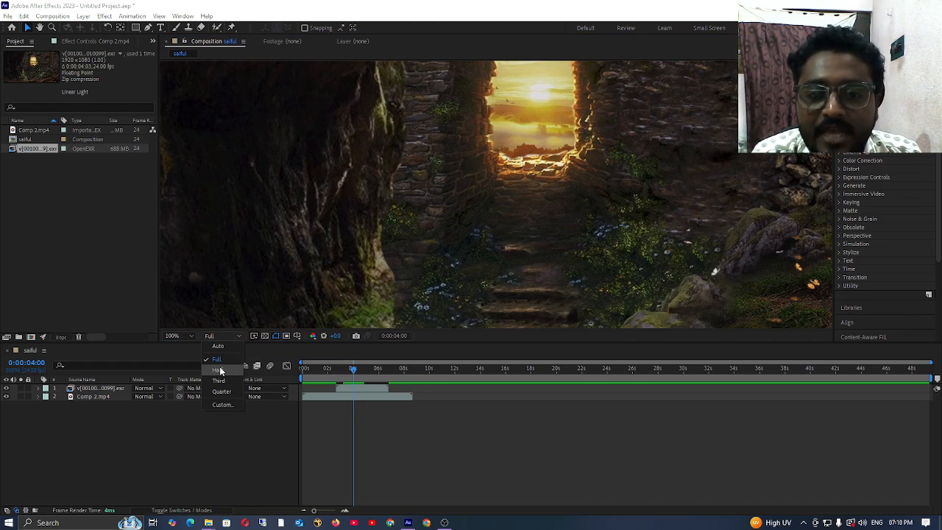
click(220, 370)
scroll(420, 170, up, 6)
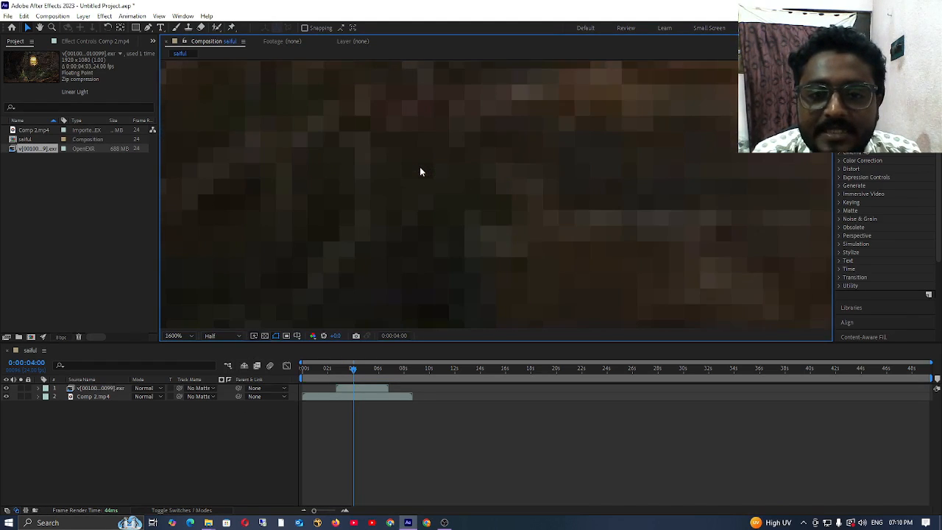
scroll(420, 171, down, 2)
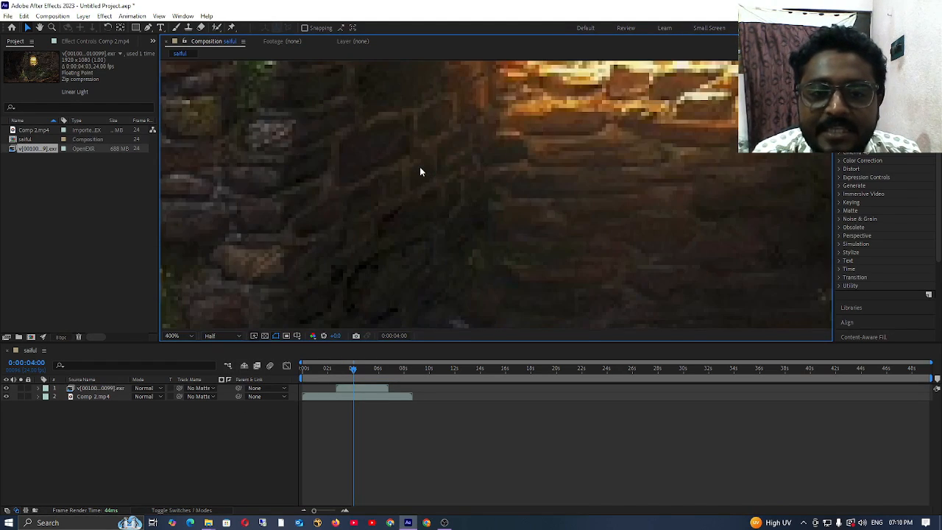
Step: Lower the preview resolution to Third and to Quarter, comparing the image quality at several magnifications
click(233, 337)
click(219, 381)
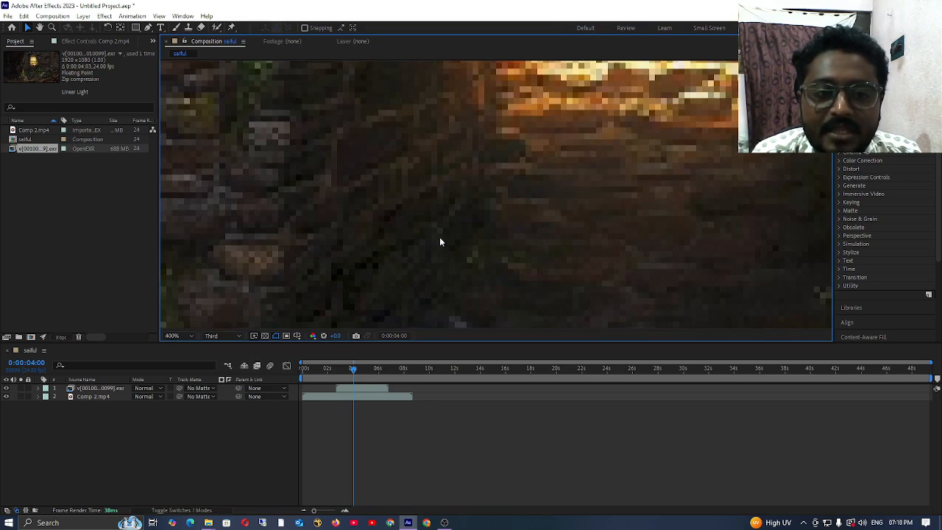
click(237, 336)
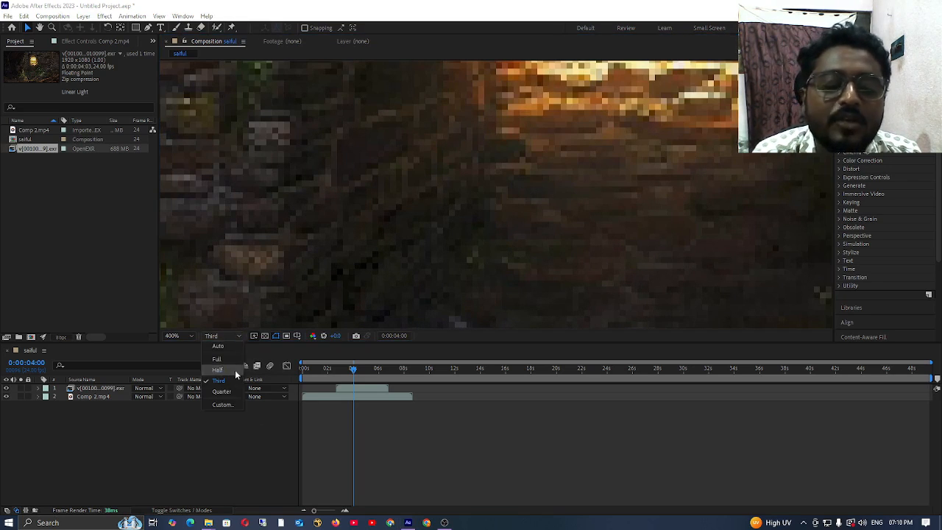
click(221, 392)
scroll(431, 184, down, 8)
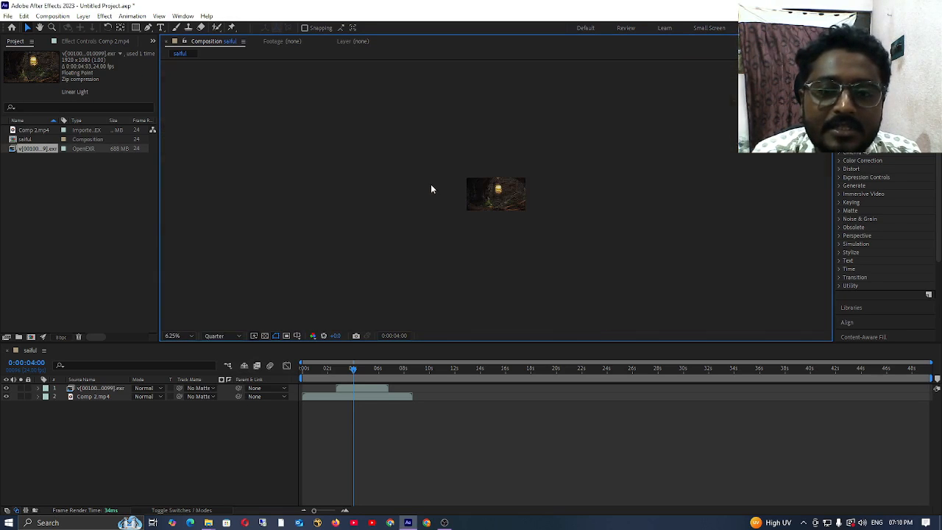
scroll(500, 184, up, 8)
scroll(489, 170, down, 6)
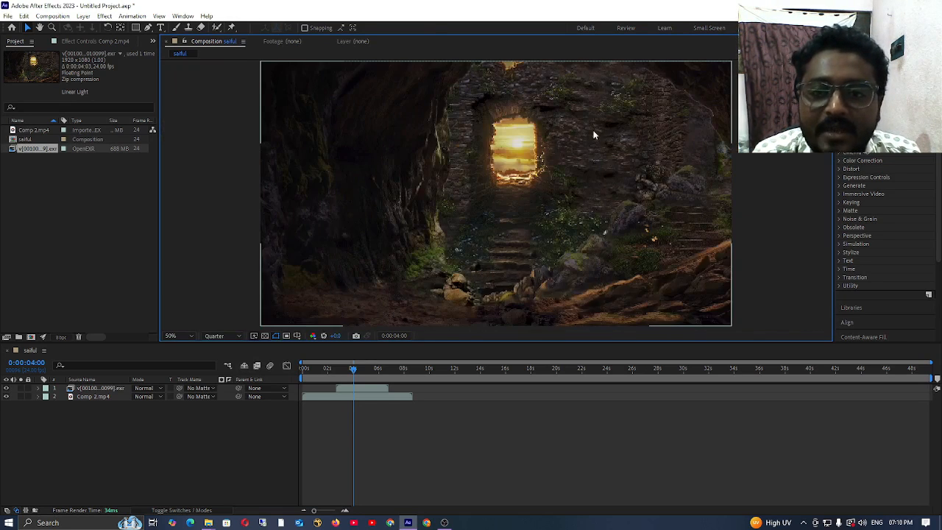
scroll(483, 166, up, 6)
scroll(484, 166, down, 1)
scroll(483, 166, up, 1)
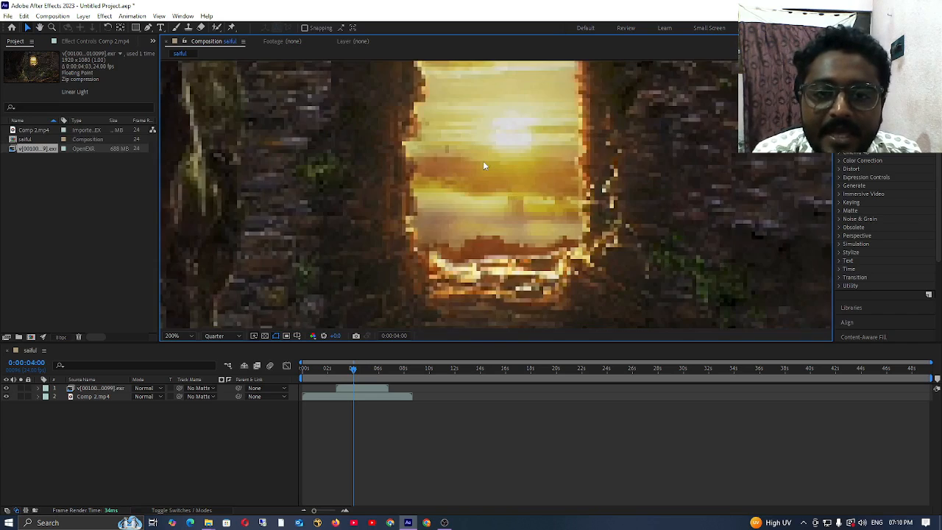
scroll(484, 165, down, 1)
Step: Compare the Full and Half preview resolutions at 100% magnification, and set the resolution to Third
click(237, 336)
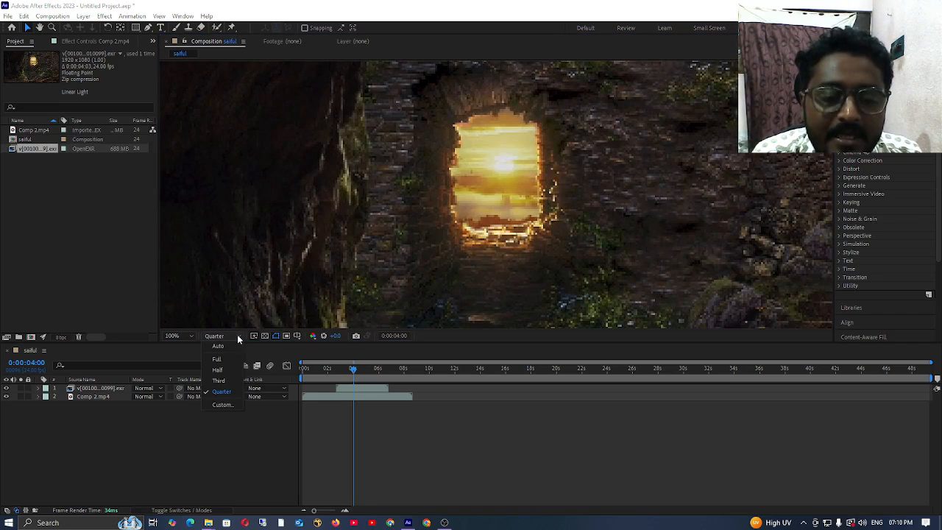
click(218, 359)
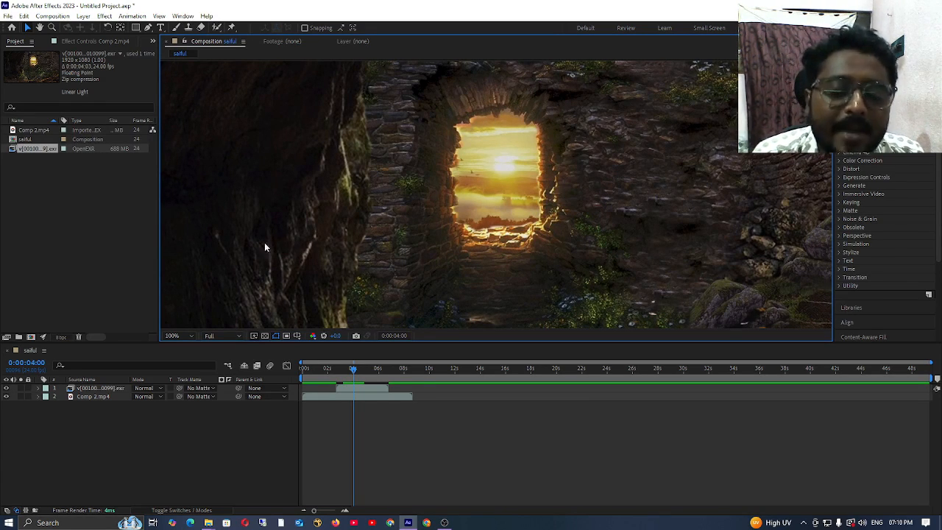
click(238, 335)
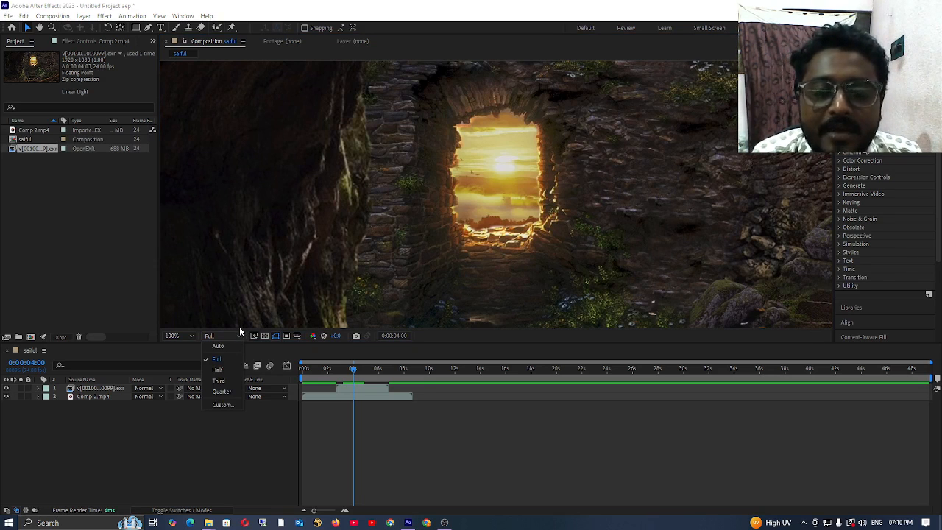
click(220, 370)
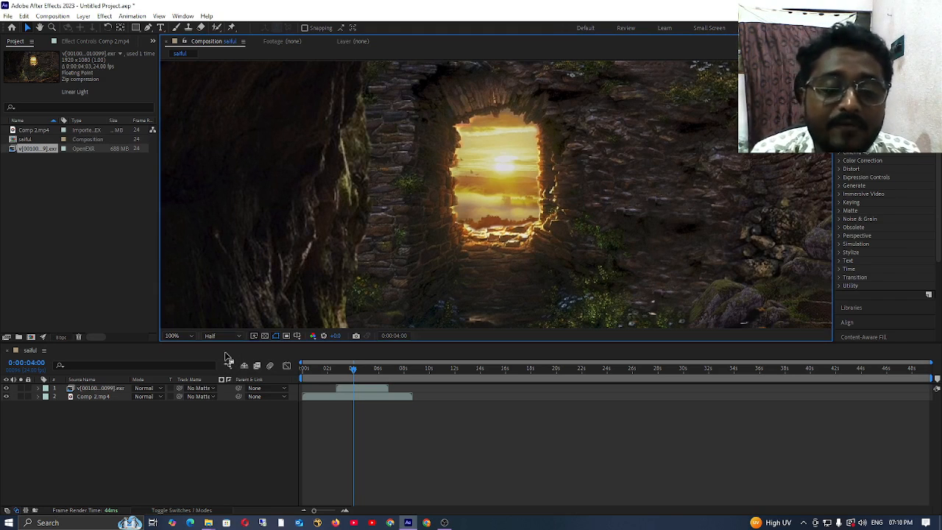
click(221, 336)
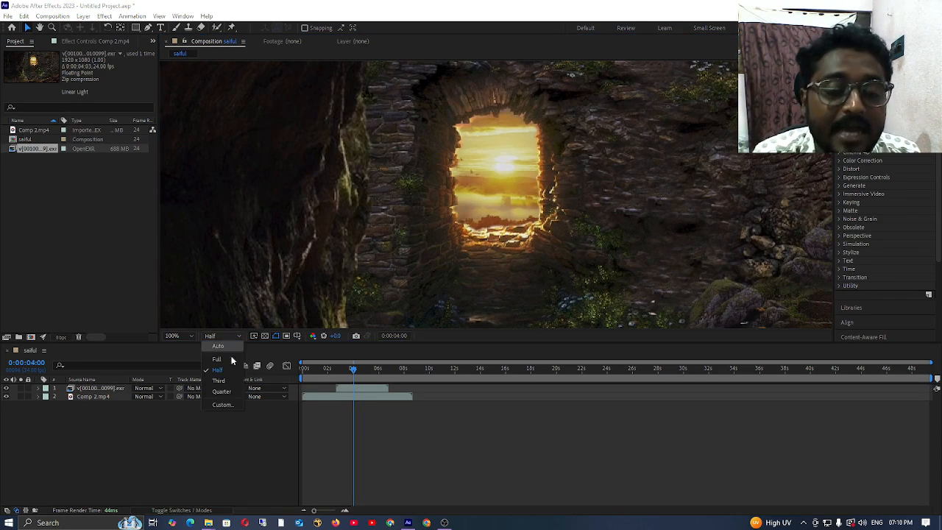
click(230, 379)
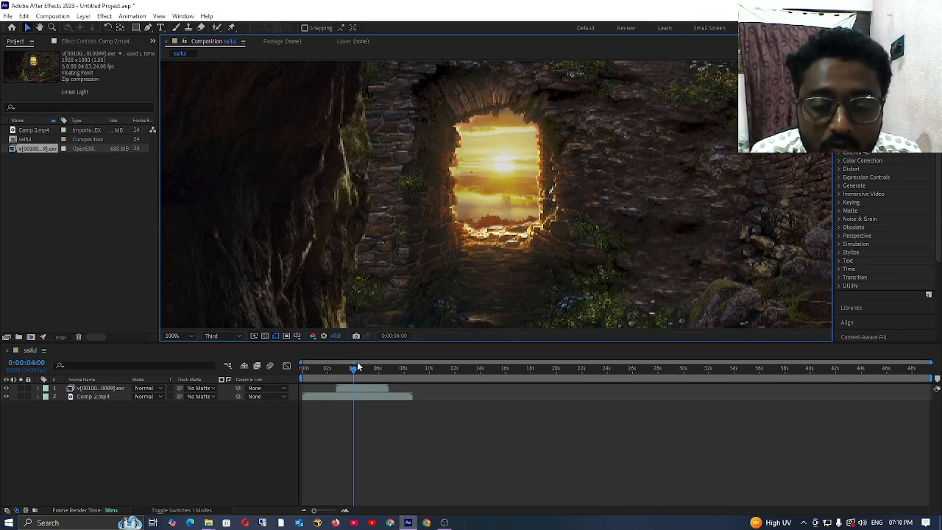
Step: Preview the overlapping clips by scrubbing and playing from 0:00:04:08, and leave the playhead at 0:00:03:15
drag(357, 369, 314, 375)
drag(314, 375, 357, 380)
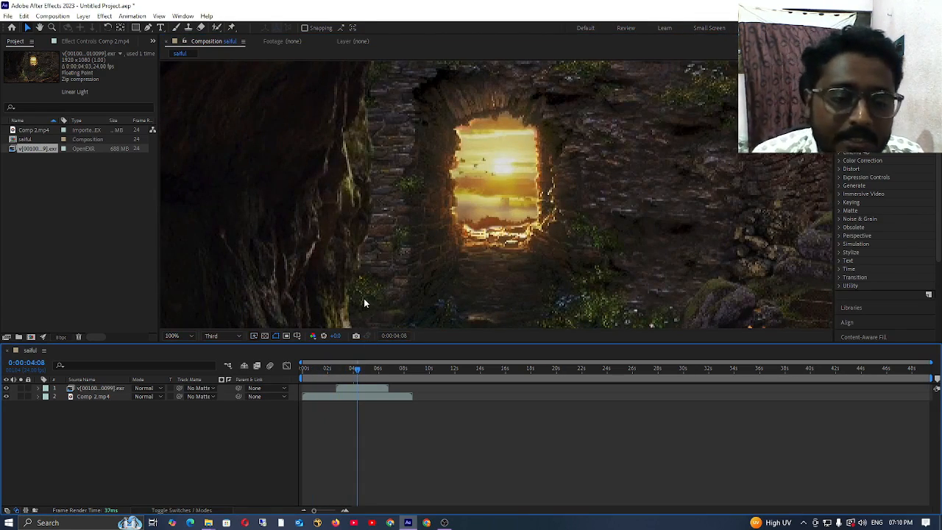
key(space)
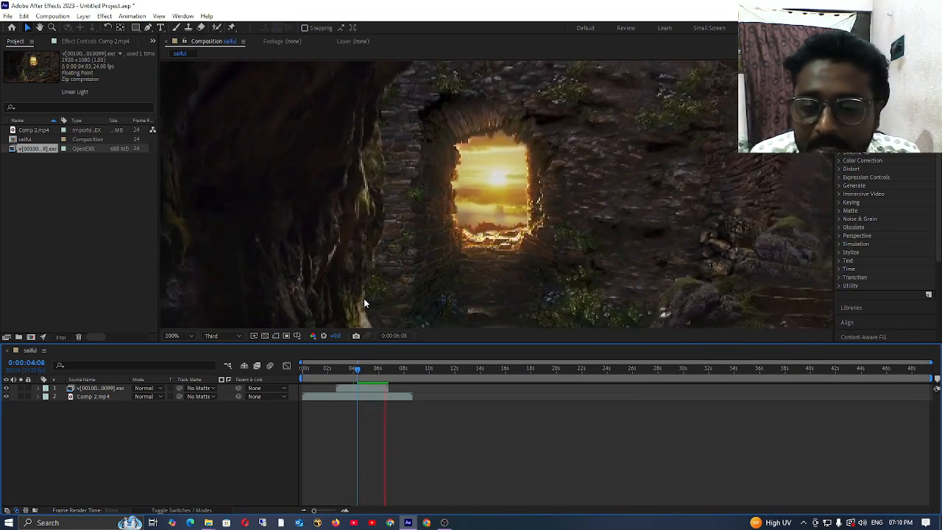
key(space)
drag(384, 381, 349, 380)
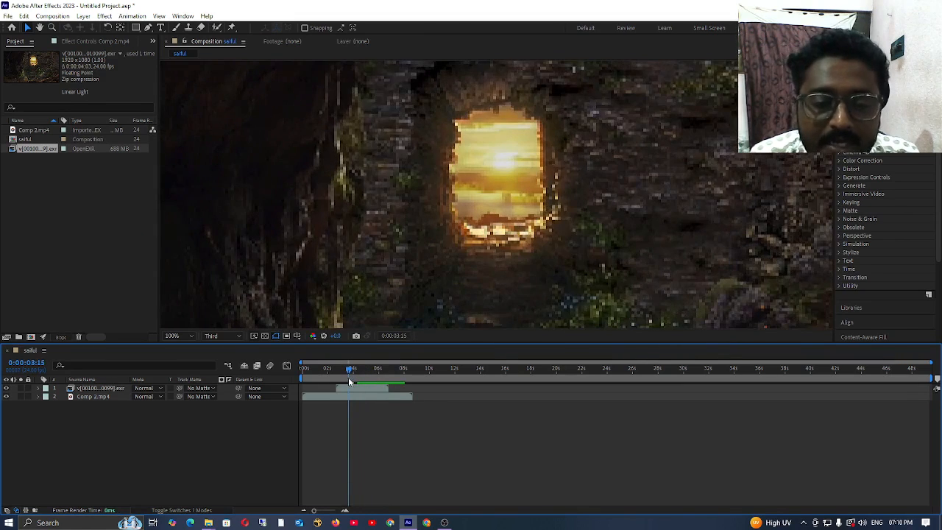
Step: Compare the composition view at Fit, 1.5% and 25% magnification, set it to 50%, and look at the Footage viewer
click(188, 335)
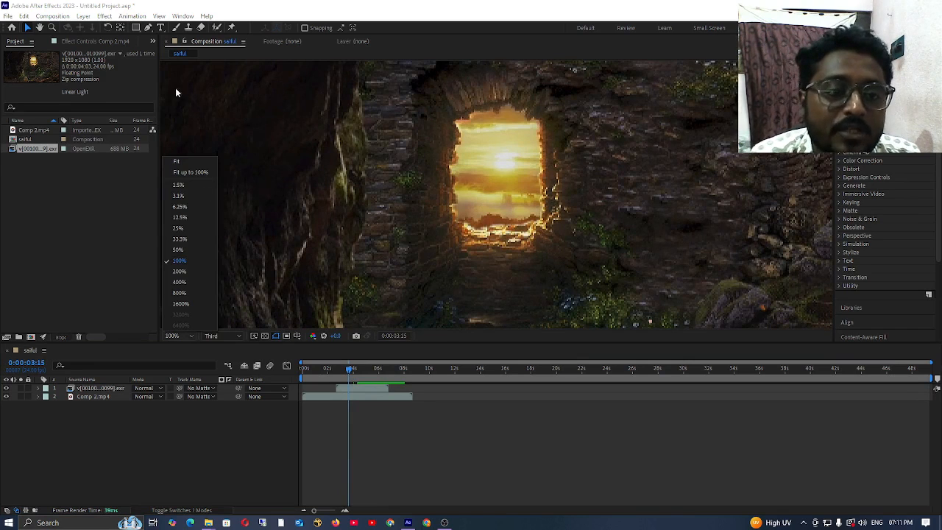
click(182, 161)
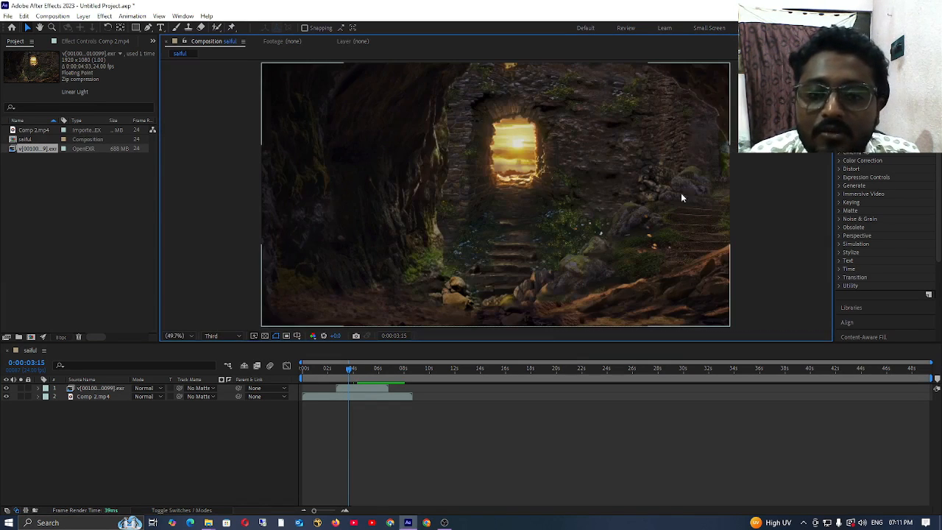
click(192, 335)
click(178, 185)
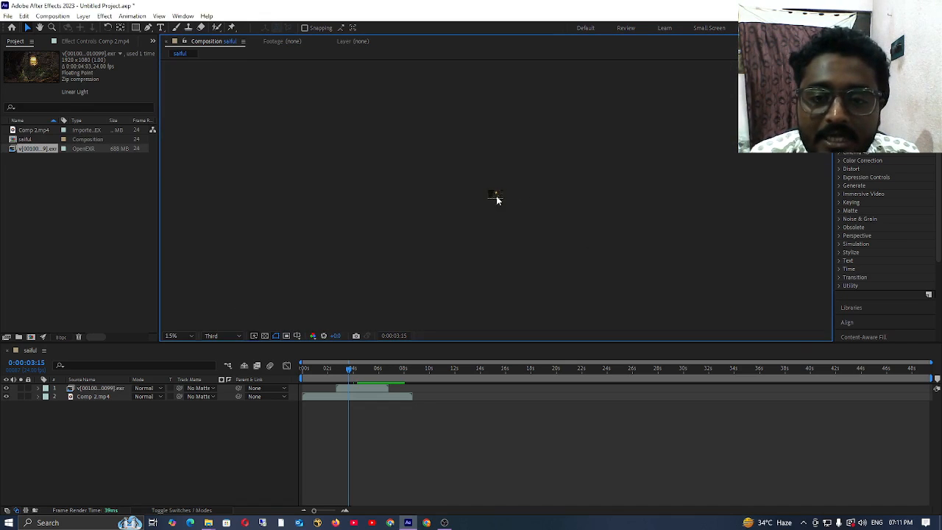
scroll(500, 195, up, 8)
scroll(500, 195, down, 3)
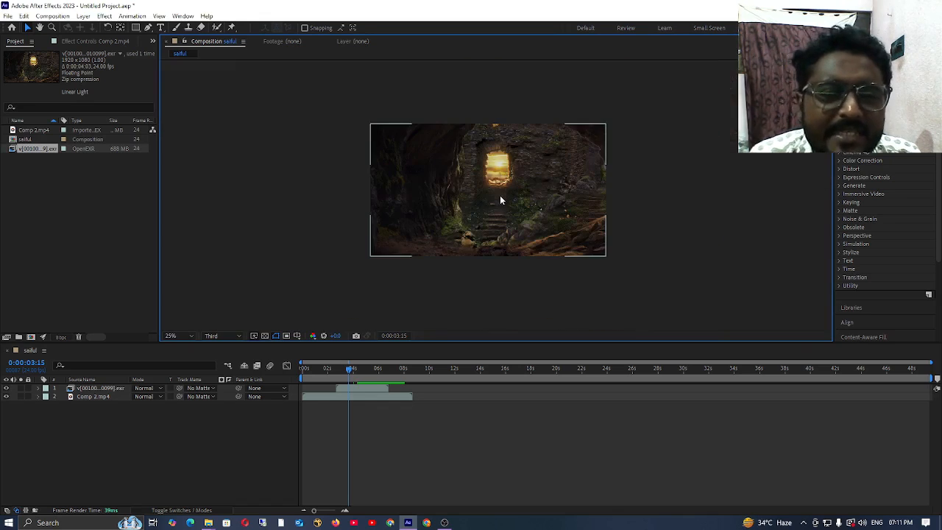
click(474, 190)
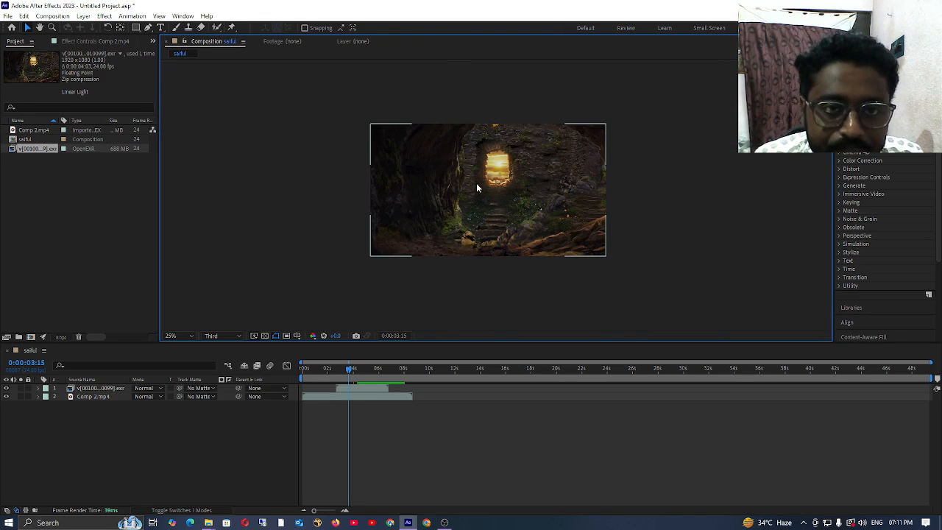
scroll(477, 184, up, 2)
click(308, 42)
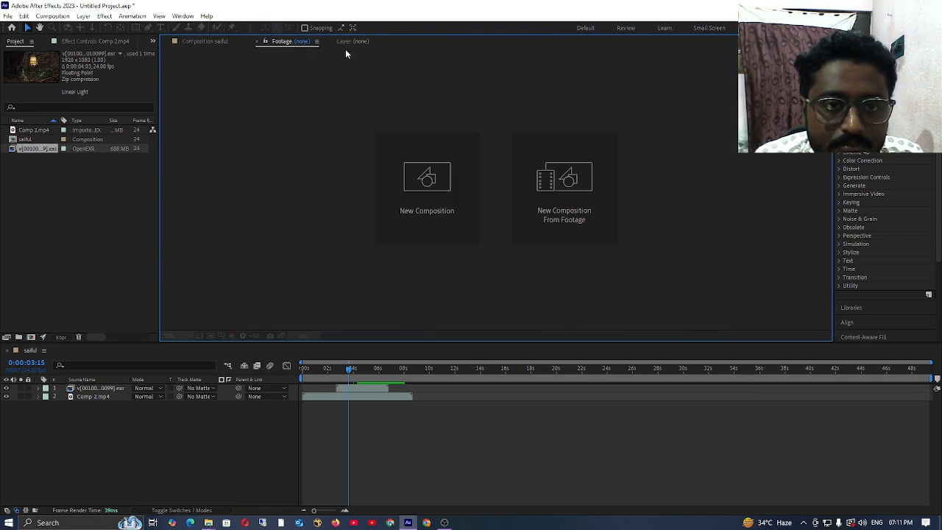
click(214, 41)
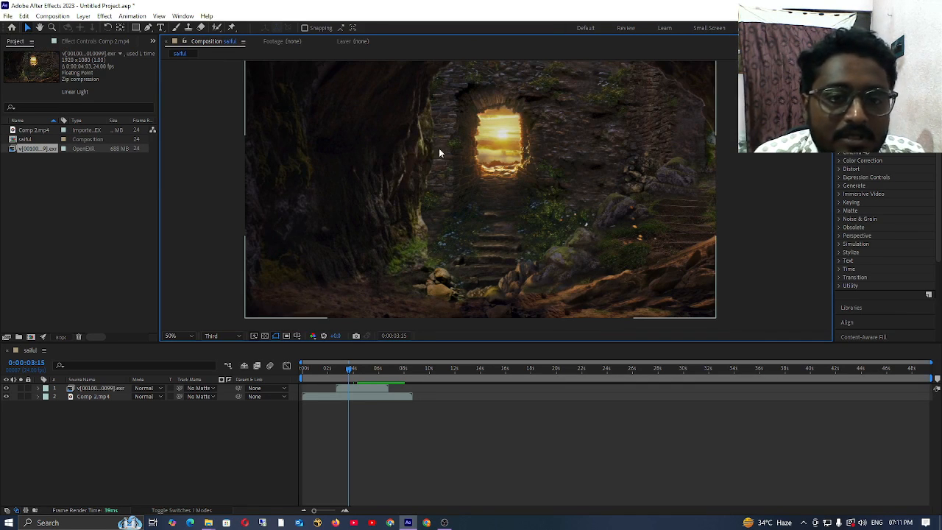
Step: Nudge the EXR sequence layer slightly downward in the composition, and pan the view with the Hand tool
mouse_move(390, 146)
mouse_down()
mouse_move(483, 151)
mouse_move(382, 153)
mouse_move(392, 152)
mouse_up()
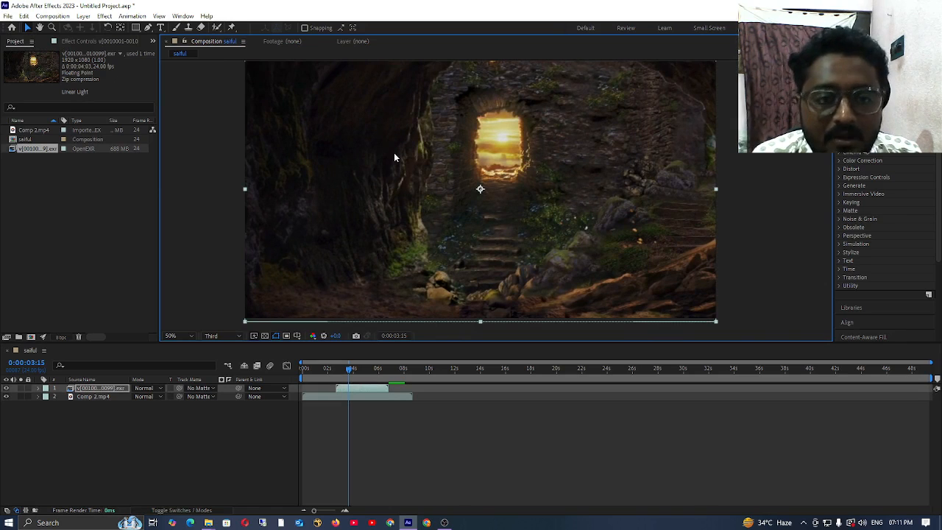
click(110, 490)
click(40, 28)
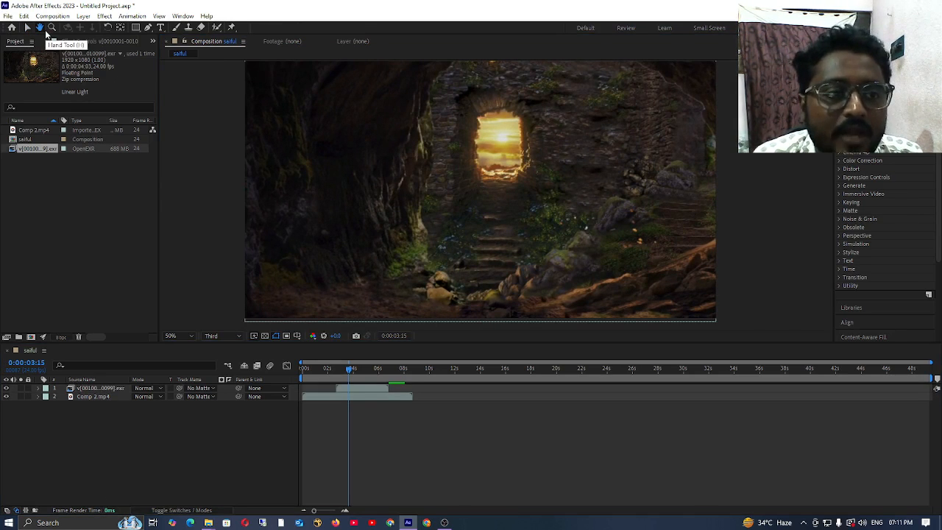
mouse_move(424, 225)
mouse_down()
mouse_move(513, 224)
mouse_move(349, 227)
mouse_move(314, 196)
mouse_move(383, 151)
mouse_move(304, 245)
mouse_move(567, 200)
mouse_move(301, 237)
mouse_move(442, 227)
mouse_move(362, 207)
mouse_move(524, 196)
mouse_move(413, 219)
mouse_up()
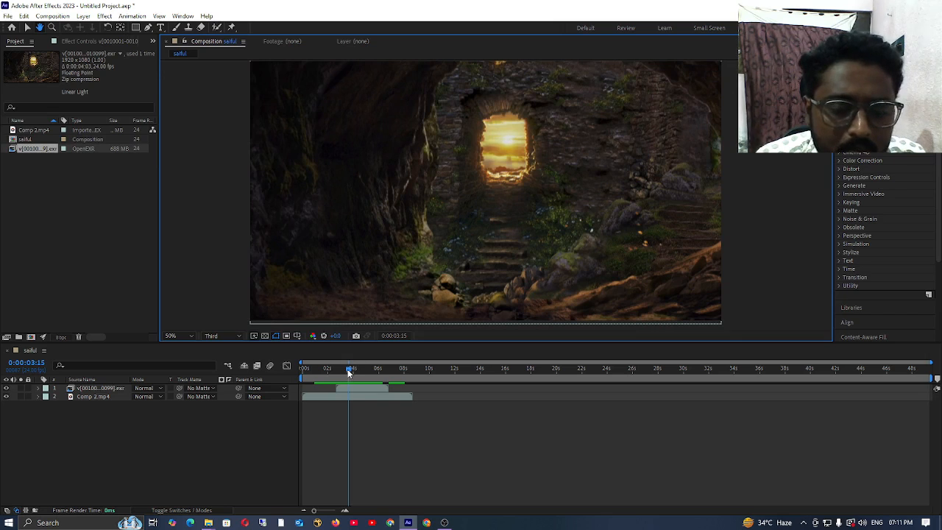
Step: Move the playhead to 0:00:04:11 and add a text layer containing a person's first name, with its first letter capitalized
drag(348, 369, 359, 370)
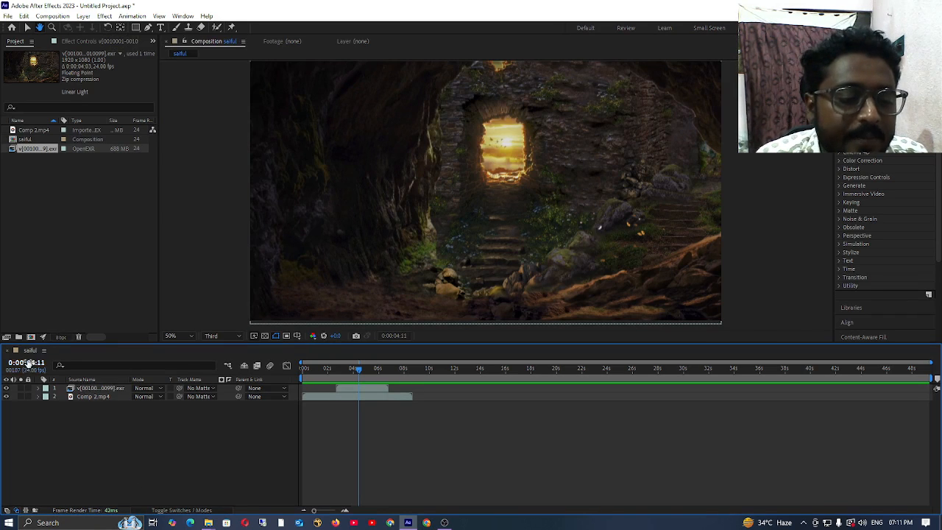
click(30, 28)
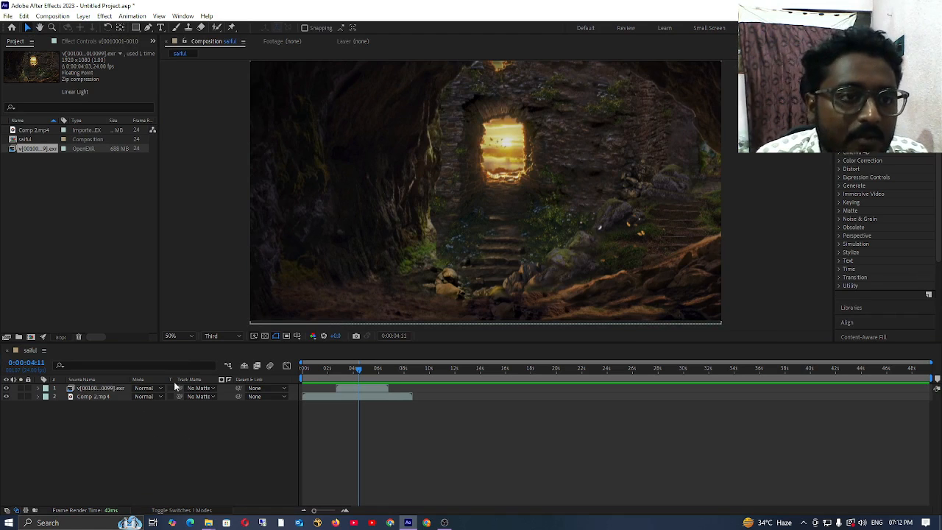
click(160, 27)
click(519, 268)
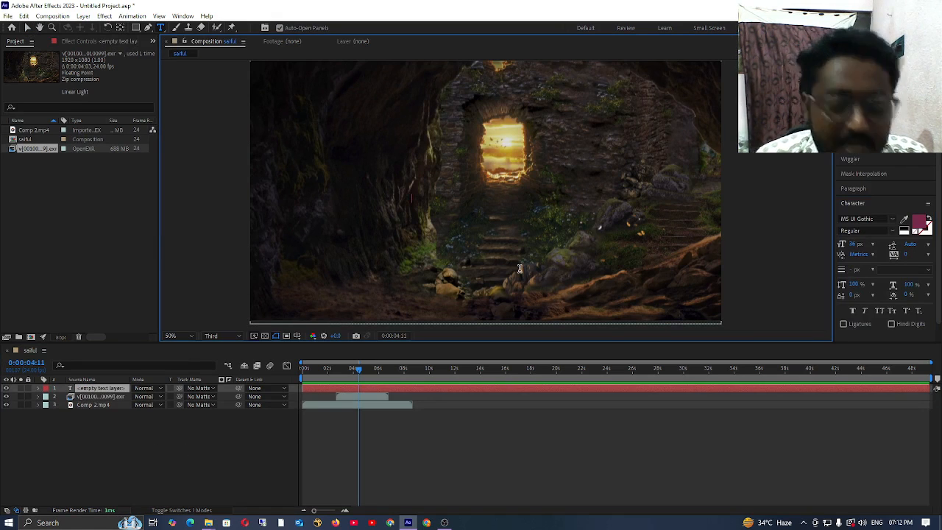
text(ar==)
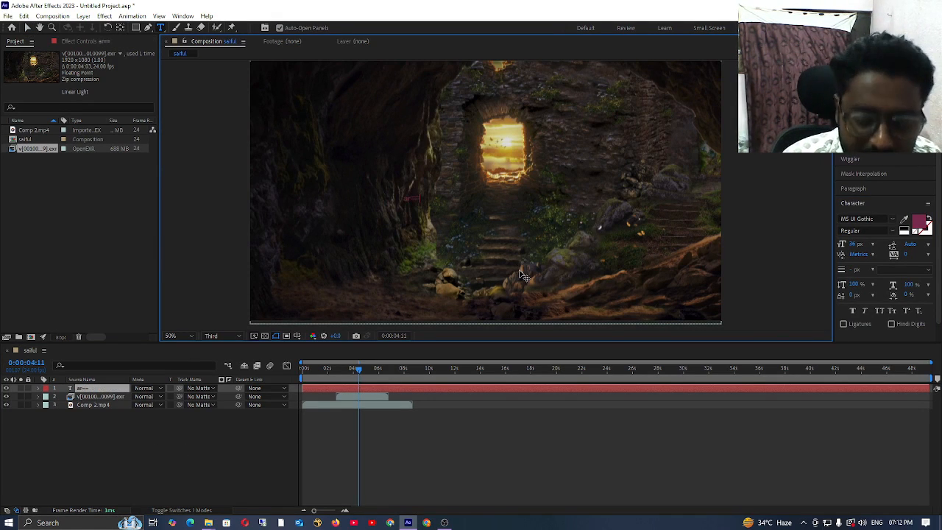
key(BackSpace)
key(BackSpace)
key(BackSpace)
key(BackSpace)
text(A)
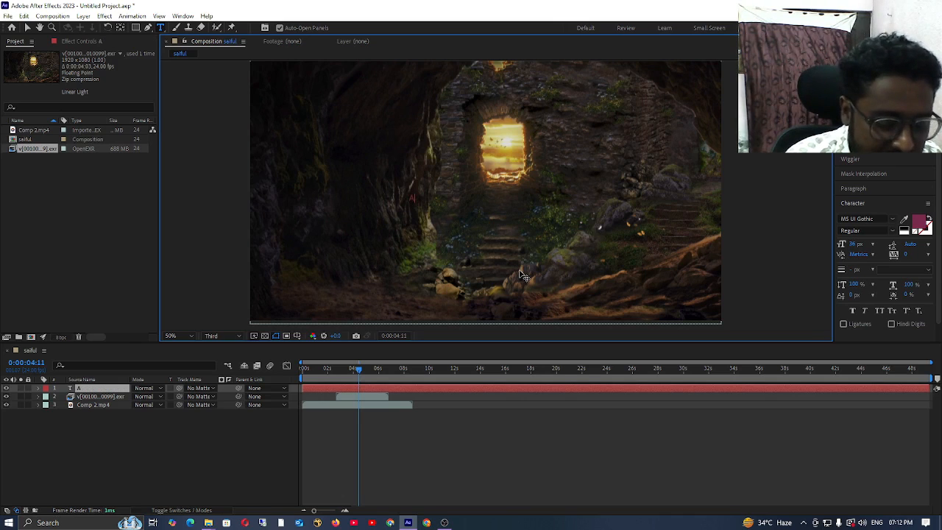
text(rpan)
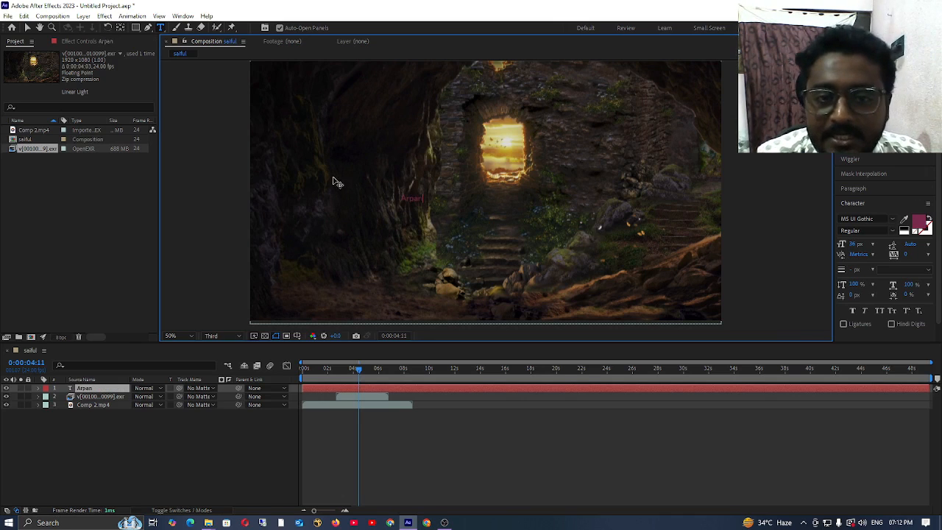
Step: Select all characters of the new text and change their fill color to white
drag(428, 200, 395, 201)
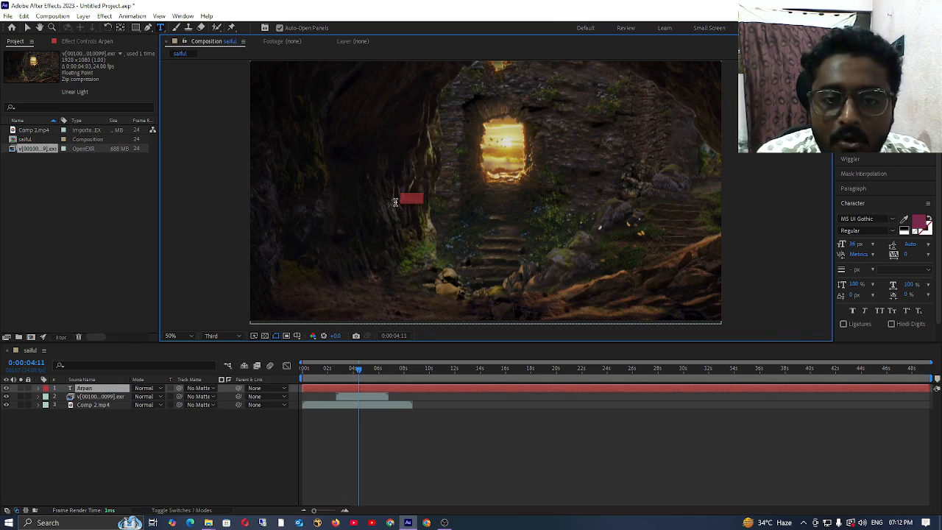
click(920, 221)
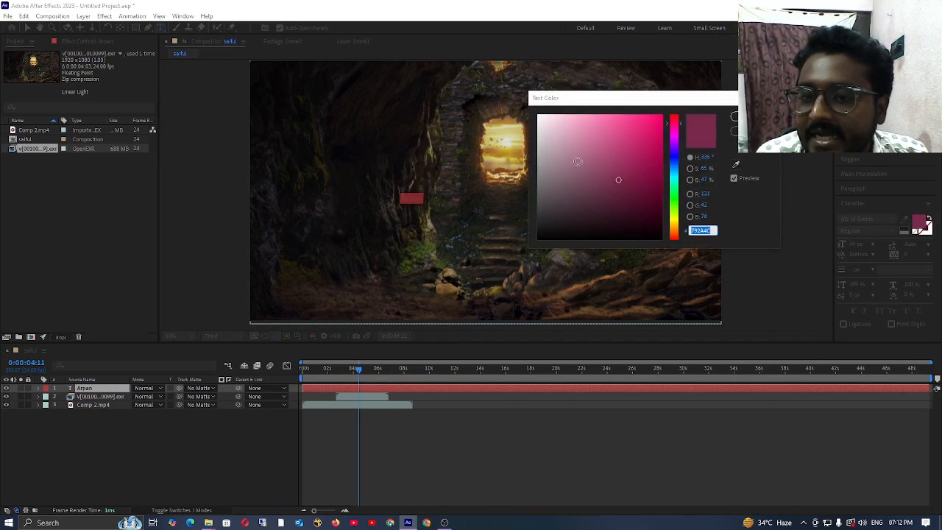
drag(554, 122, 536, 112)
click(752, 117)
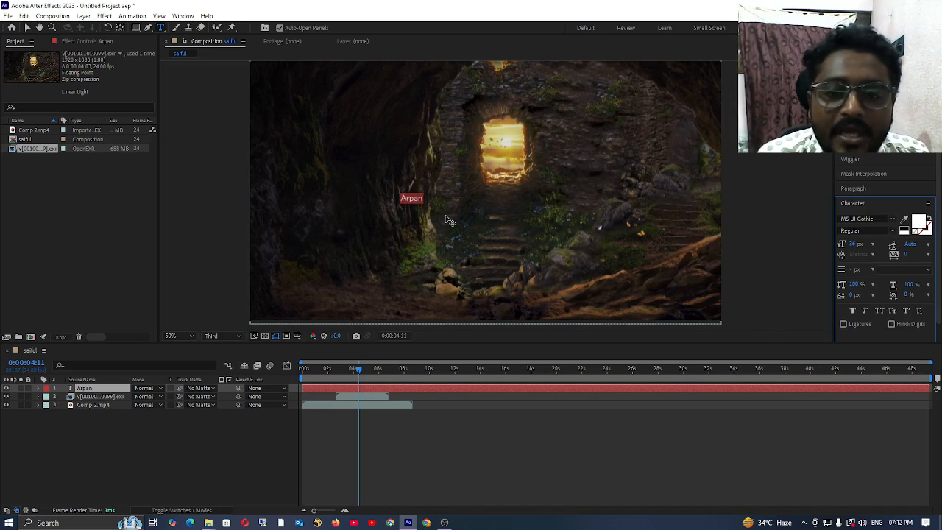
Step: Reveal the text layer's Scale property and enlarge the text uniformly to 1246%
click(111, 389)
key(s)
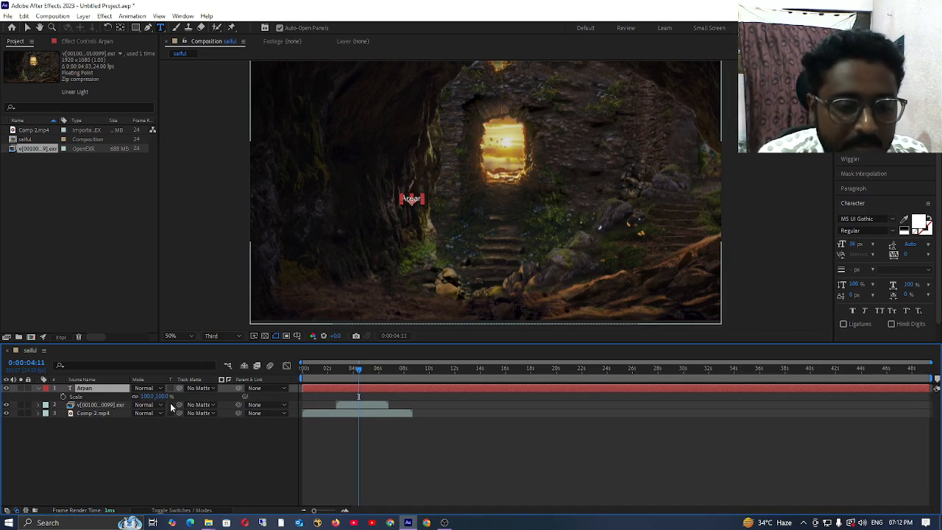
drag(158, 396, 745, 420)
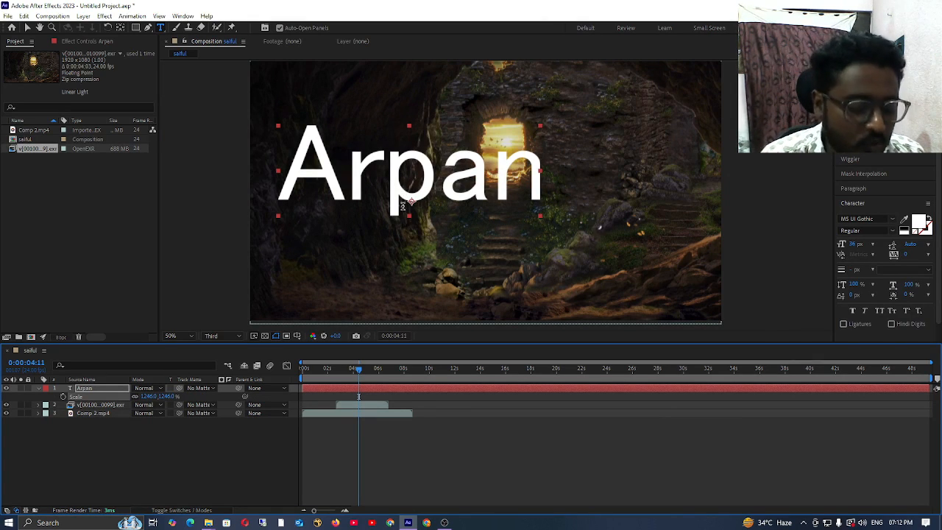
Step: Move the anchor point to the center of the text with the Pan Behind tool, and set its scale to 868%
click(120, 28)
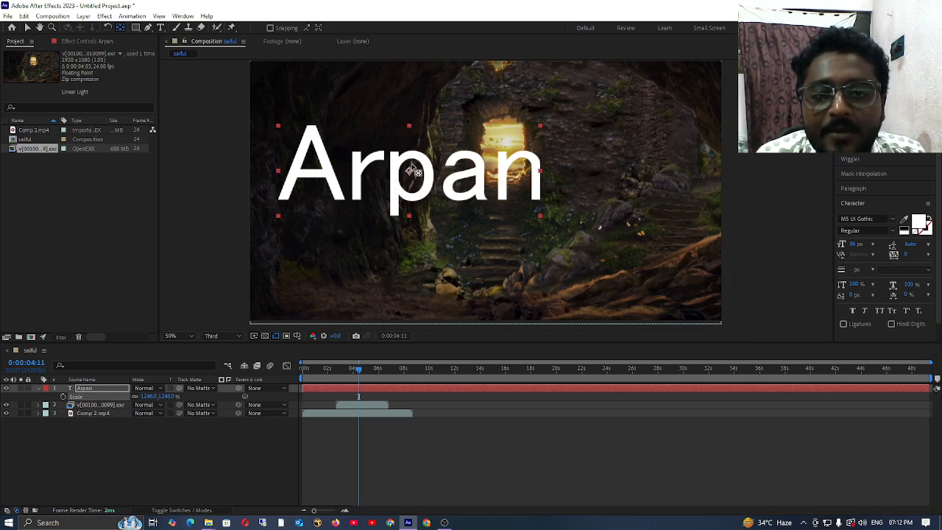
drag(165, 396, 4, 414)
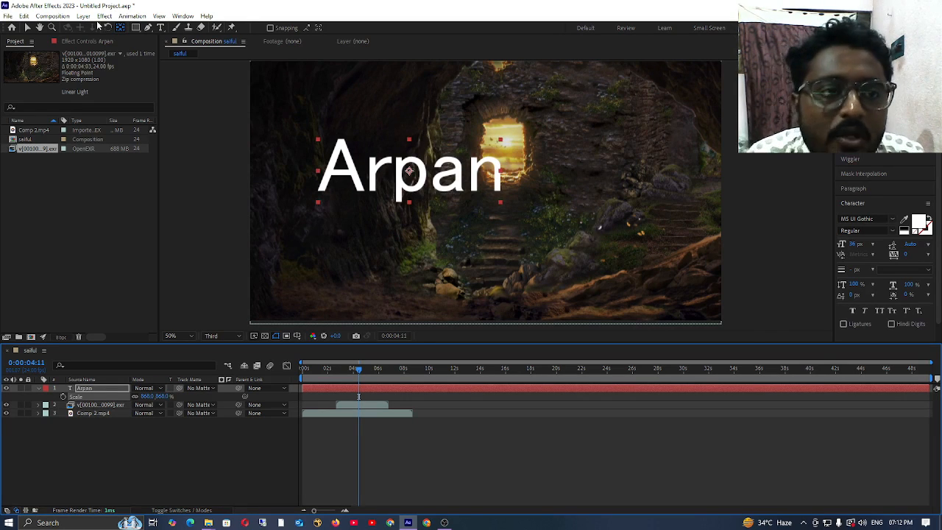
click(39, 389)
Step: Draw a rectangular mask over the stone steps and a rounded rectangle mask across the bright window on the text layer
click(135, 27)
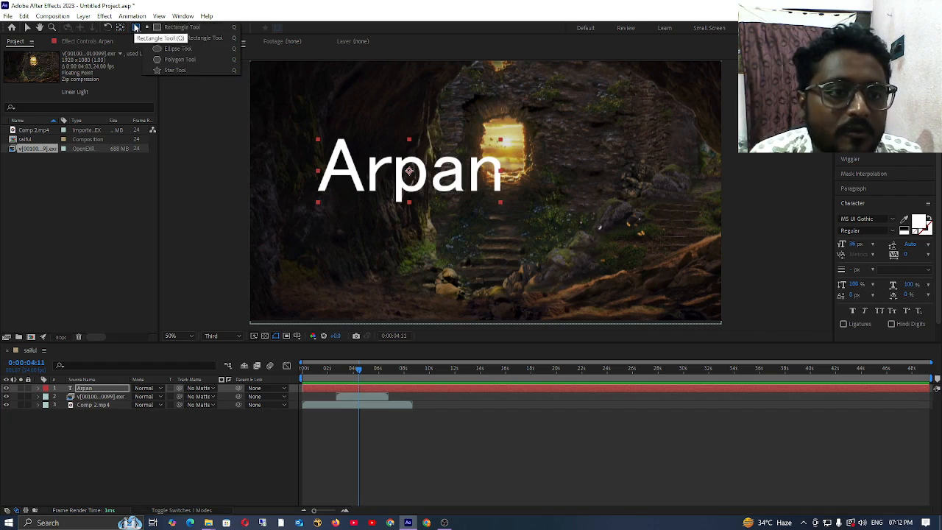
click(180, 28)
drag(392, 215, 557, 275)
click(135, 27)
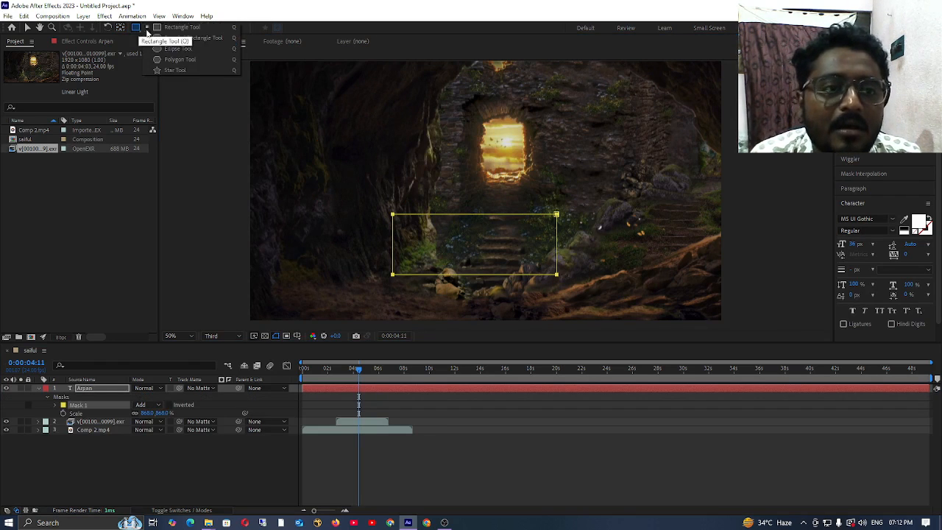
click(181, 38)
drag(478, 105, 628, 182)
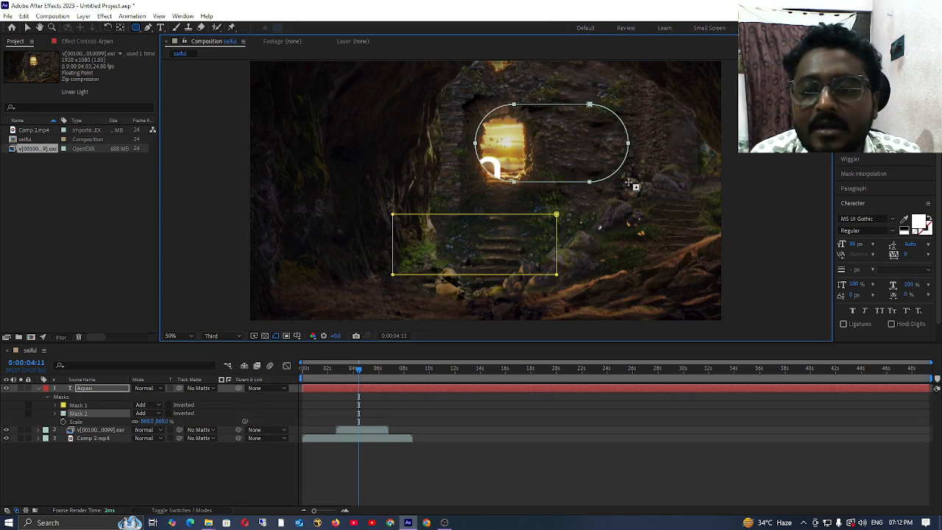
Step: Draw an open, wavy eight-point mask path across the text layer with the Pen tool, and collapse and deselect the layer
click(148, 27)
click(309, 134)
click(369, 116)
click(420, 145)
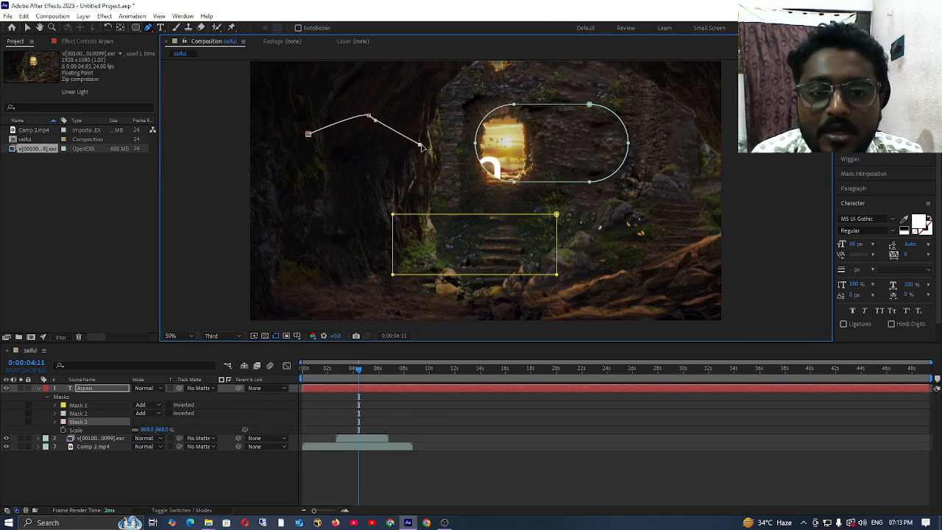
click(478, 183)
click(535, 105)
click(625, 92)
click(678, 134)
click(704, 183)
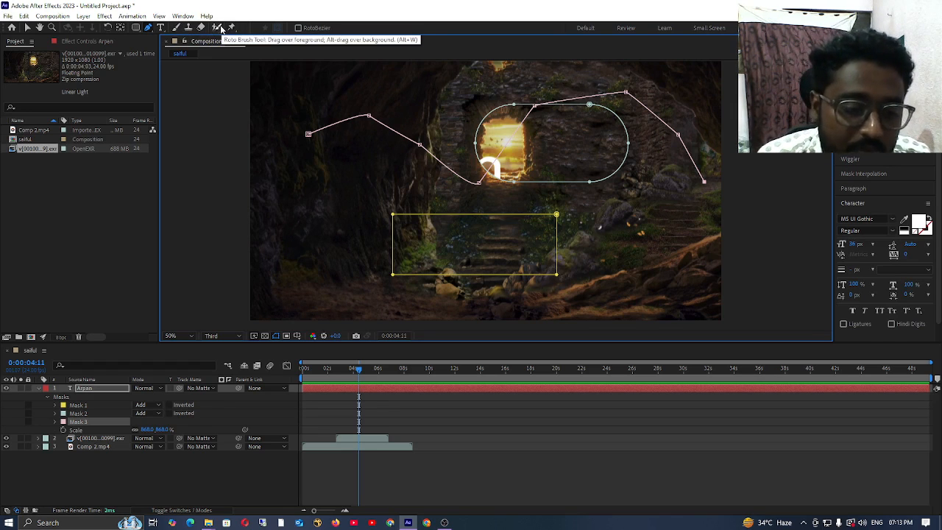
click(39, 388)
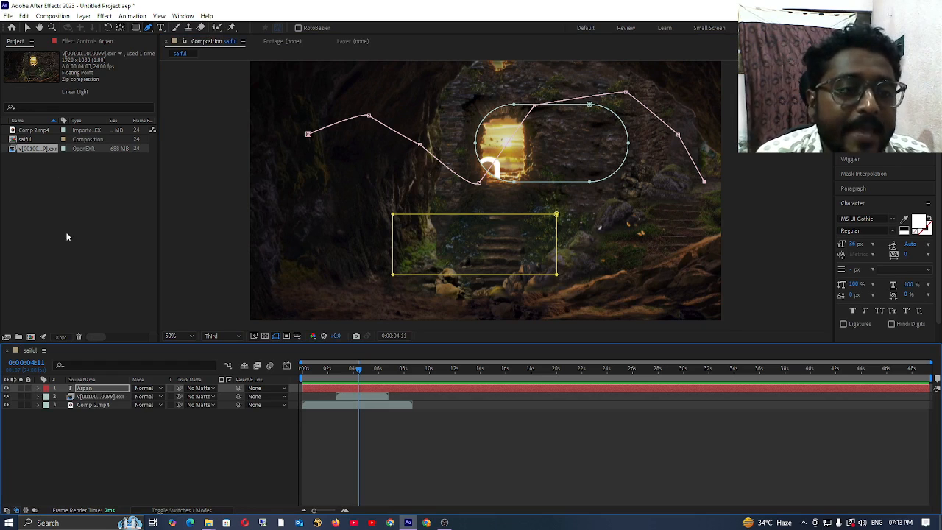
click(159, 444)
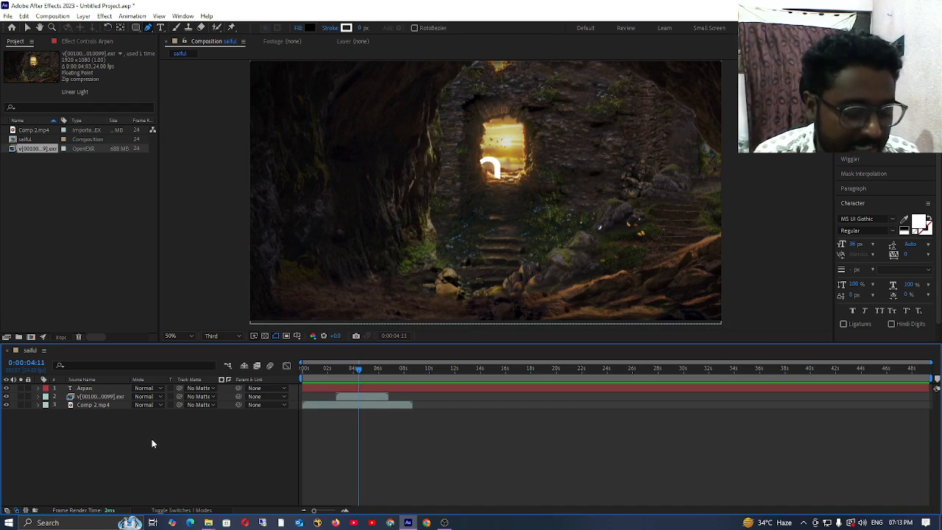
Step: Add the composition to the render queue and accept render settings with Best quality and Full resolution
key(ctrl+m)
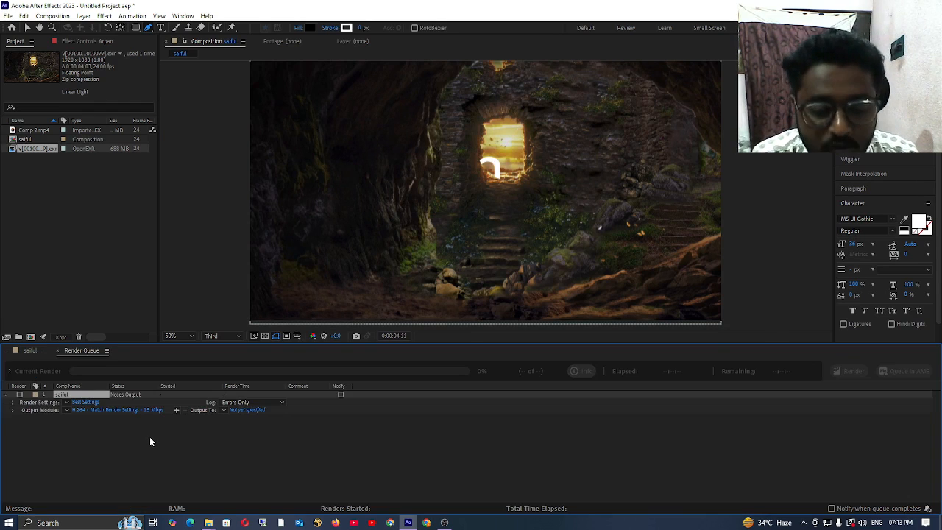
click(85, 402)
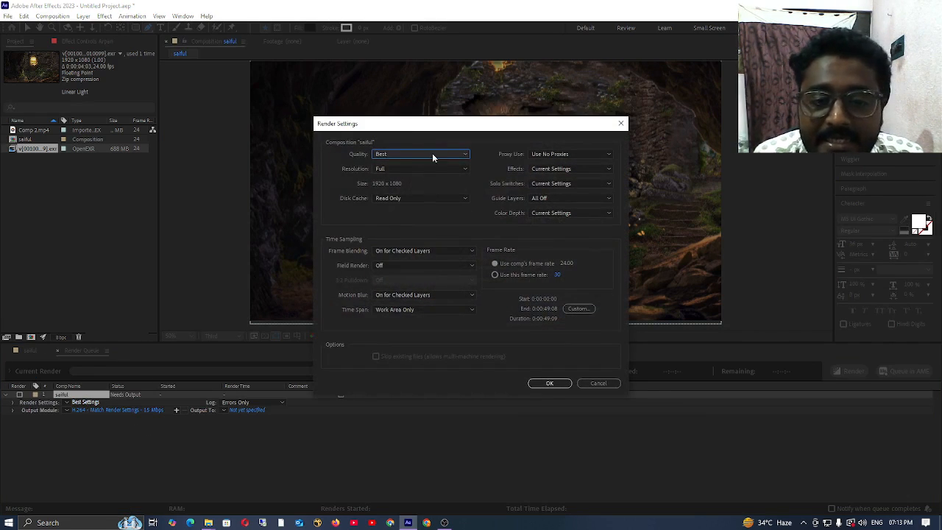
click(550, 383)
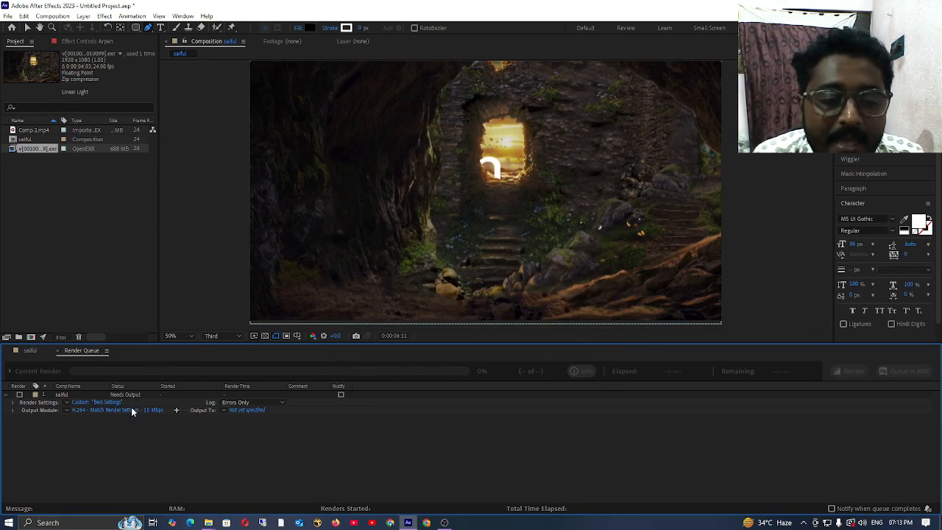
Step: Configure the output module to keep the H.264 format and turn audio output on
click(129, 411)
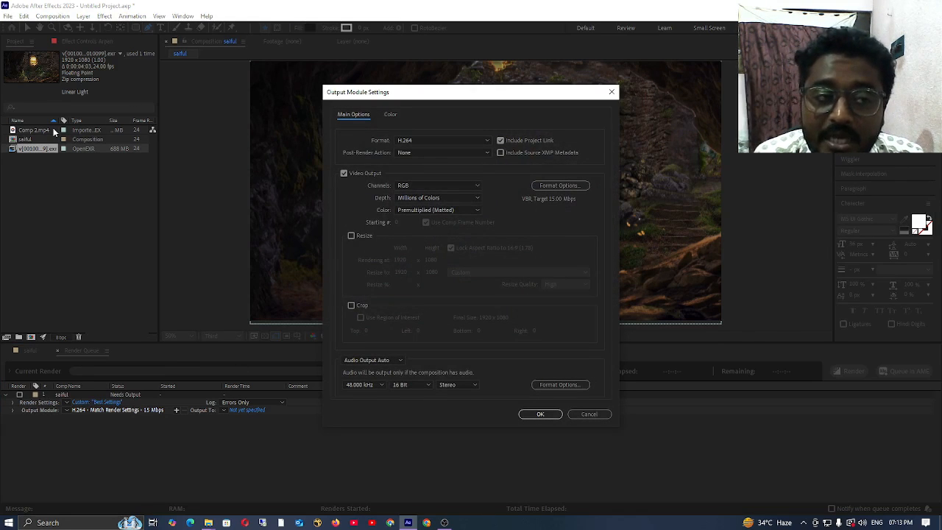
click(446, 142)
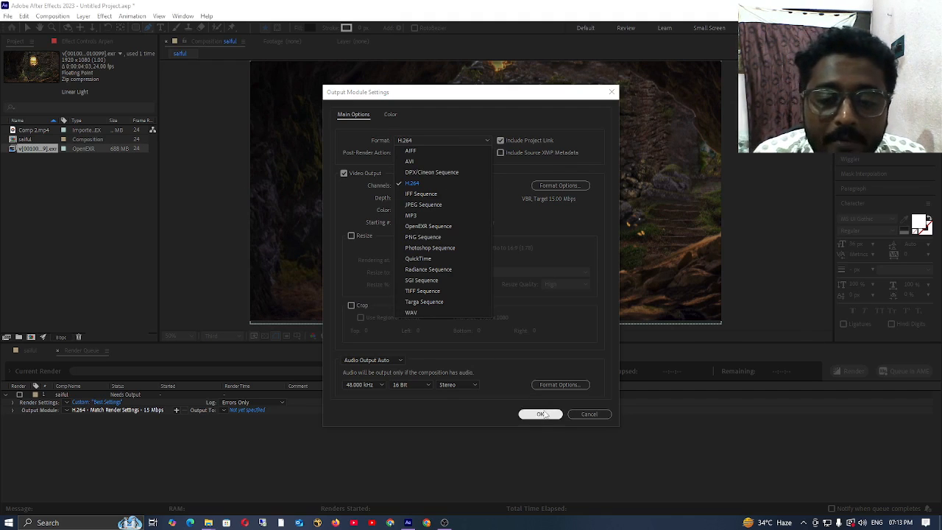
click(387, 360)
click(386, 360)
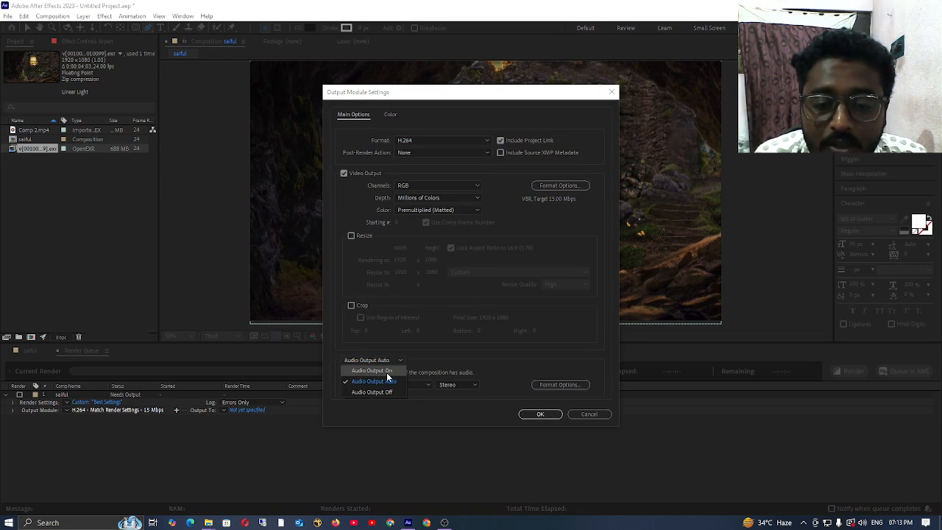
click(387, 370)
click(539, 414)
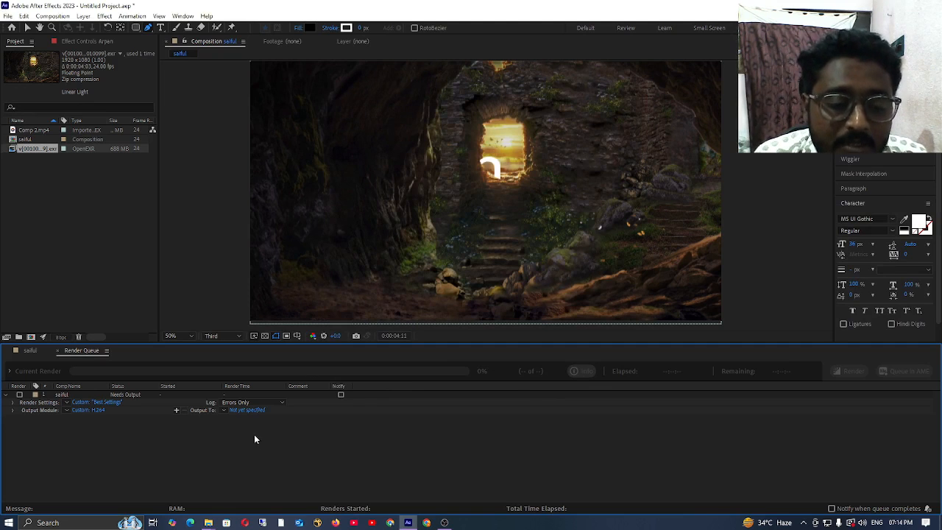
Step: Set the render's output destination to the mov folder, keeping the suggested MP4 file name
click(249, 411)
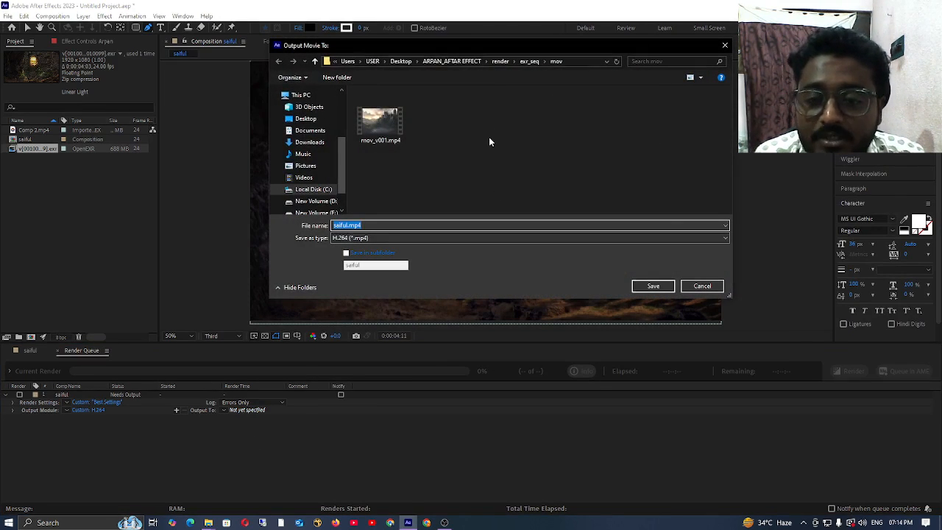
click(639, 288)
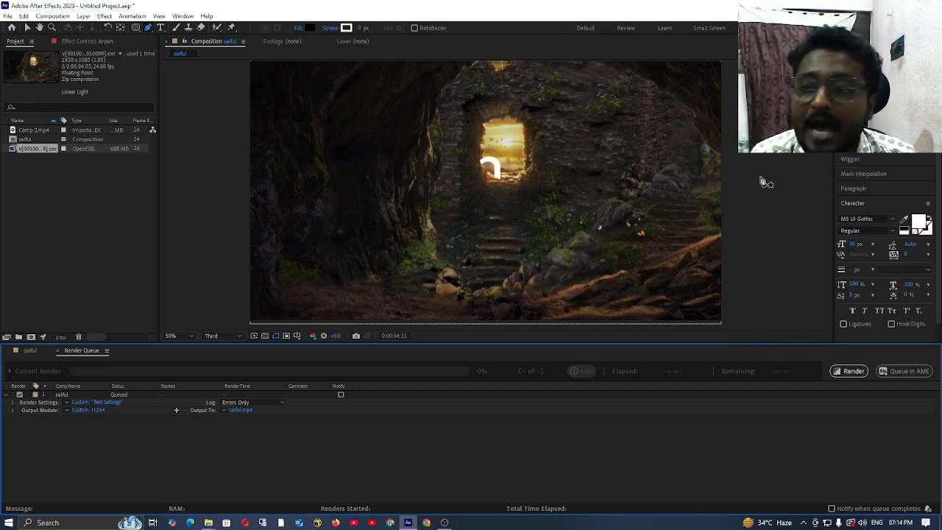
Step: Try deleting the text layer from the composition's timeline, and undo the deletion
click(31, 350)
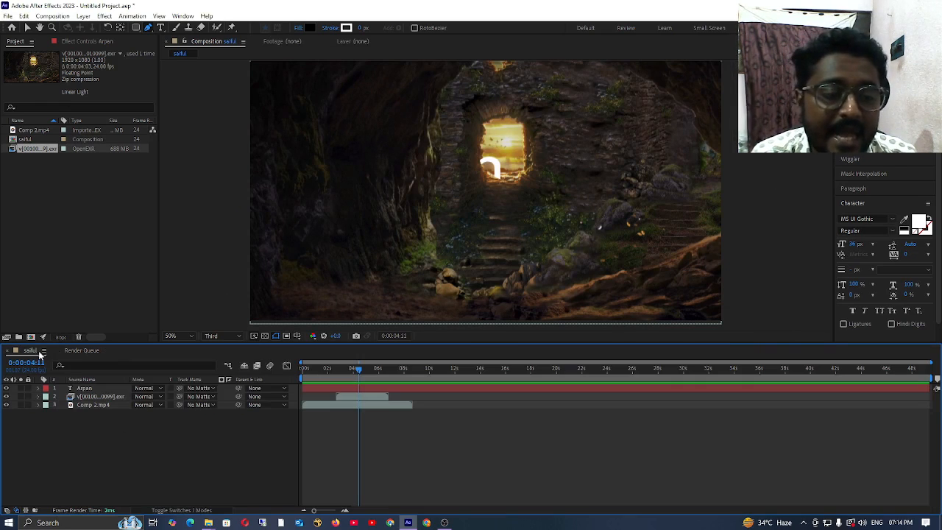
click(95, 390)
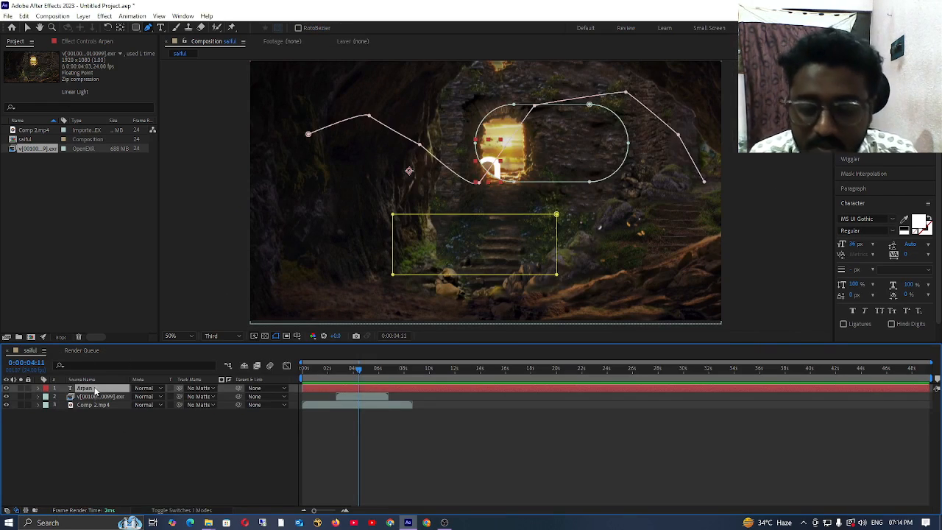
key(Delete)
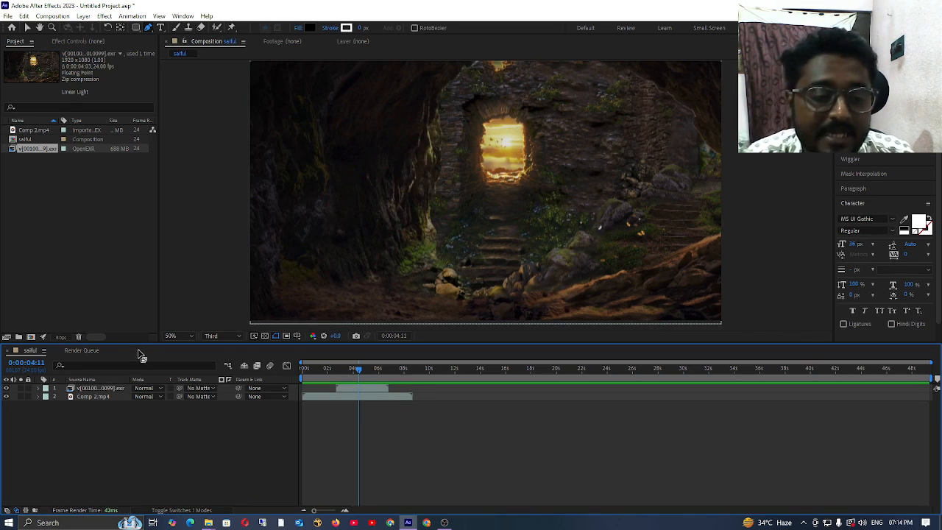
key(ctrl+z)
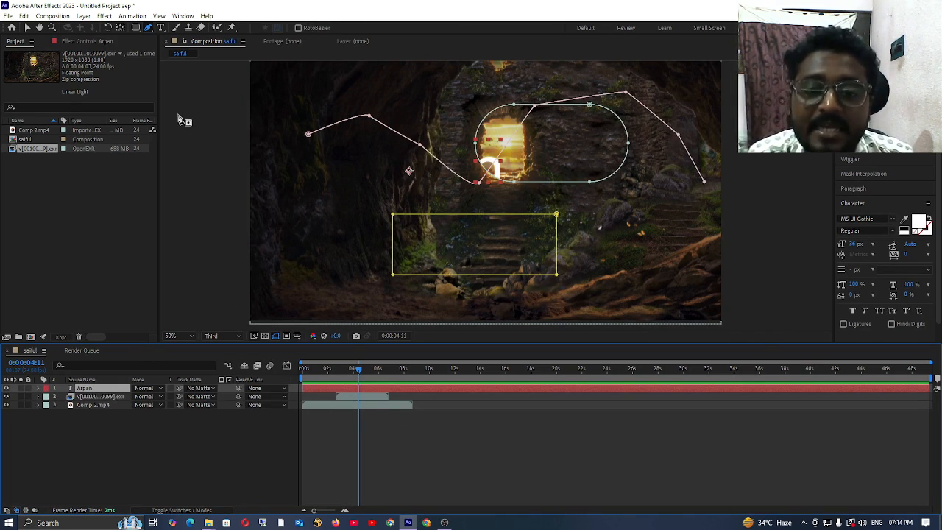
Step: Collapse the character settings and delete the text layer with its masks from the composition
click(850, 100)
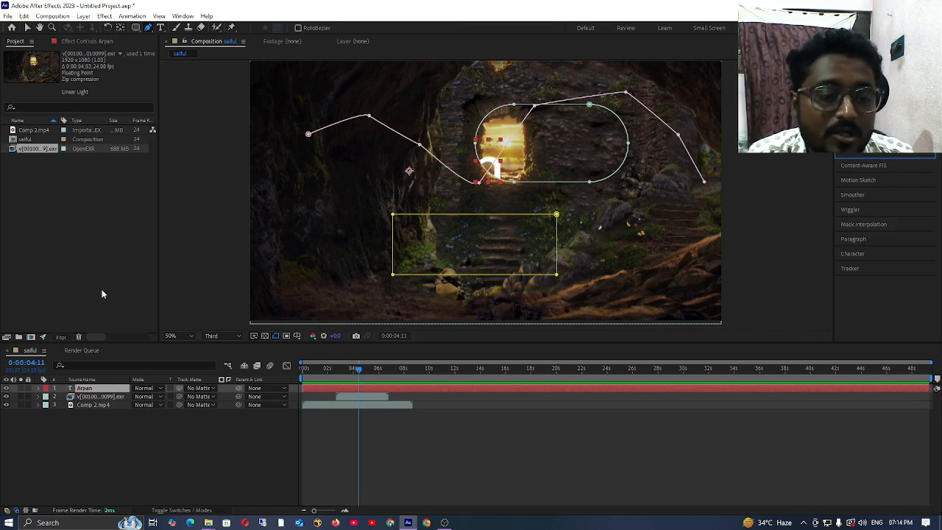
click(109, 395)
key(Delete)
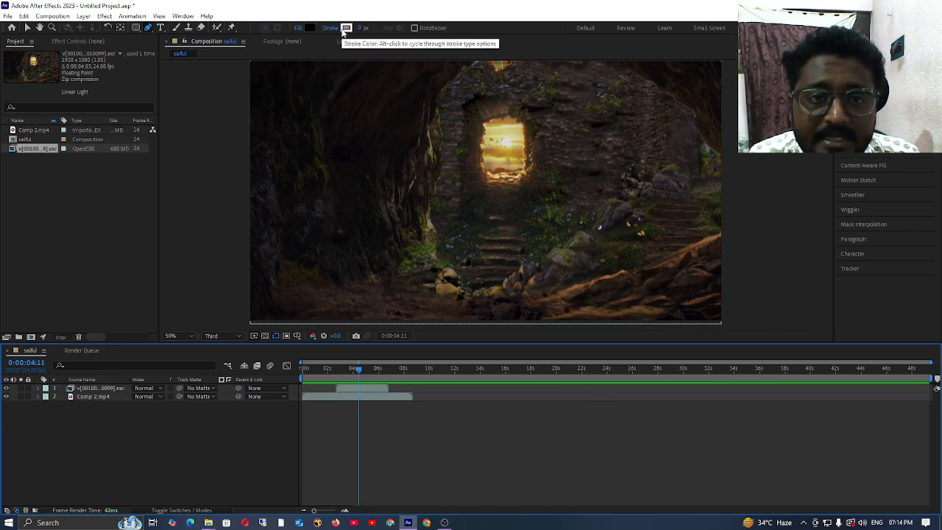
Step: Set the Pen tool's fill type to None and try adjusting the stroke width
click(296, 28)
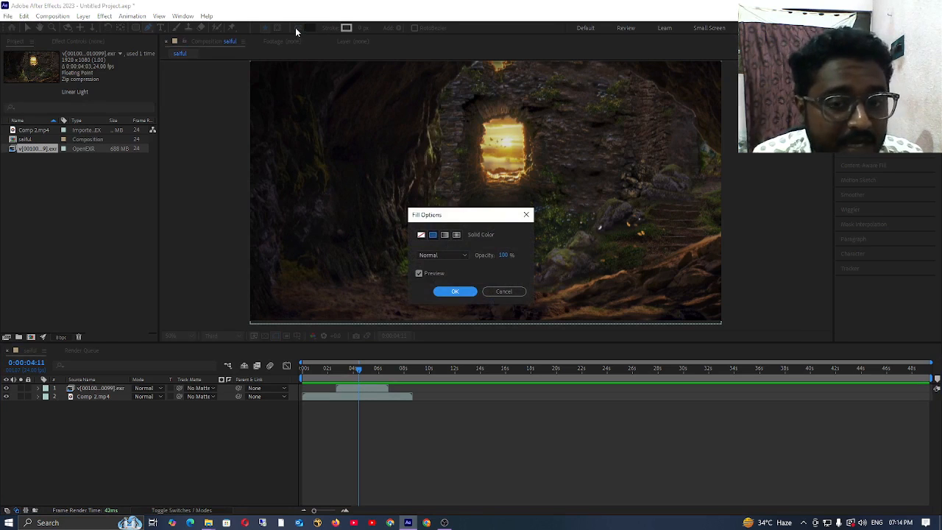
click(421, 234)
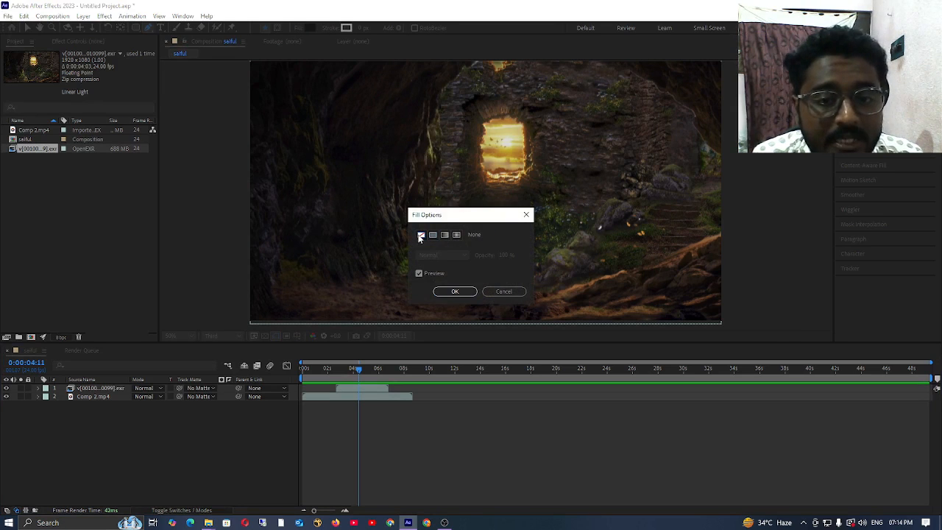
click(462, 294)
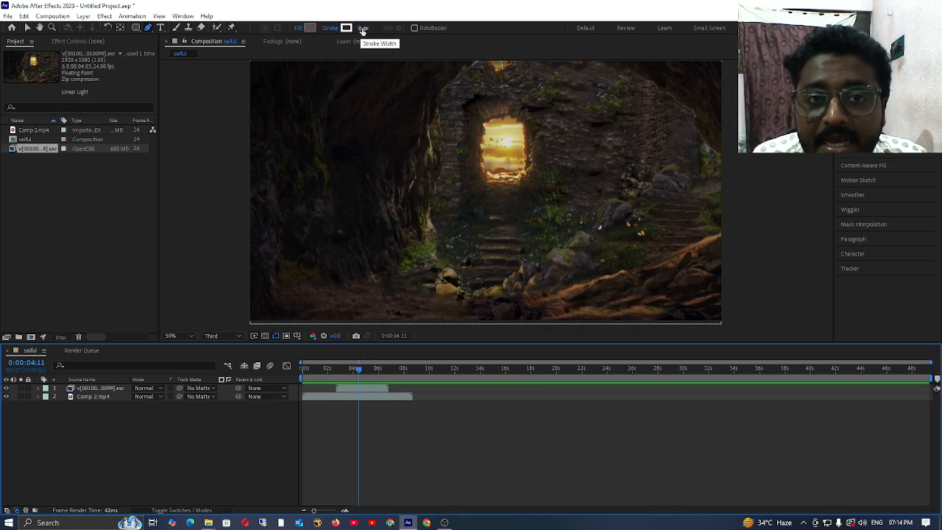
mouse_move(366, 28)
mouse_down()
mouse_move(408, 28)
mouse_move(360, 28)
mouse_up()
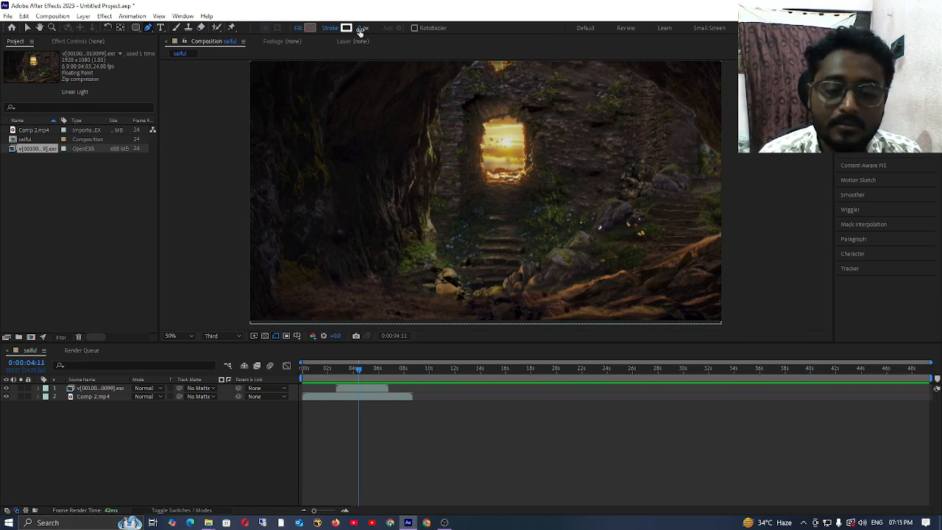
click(445, 523)
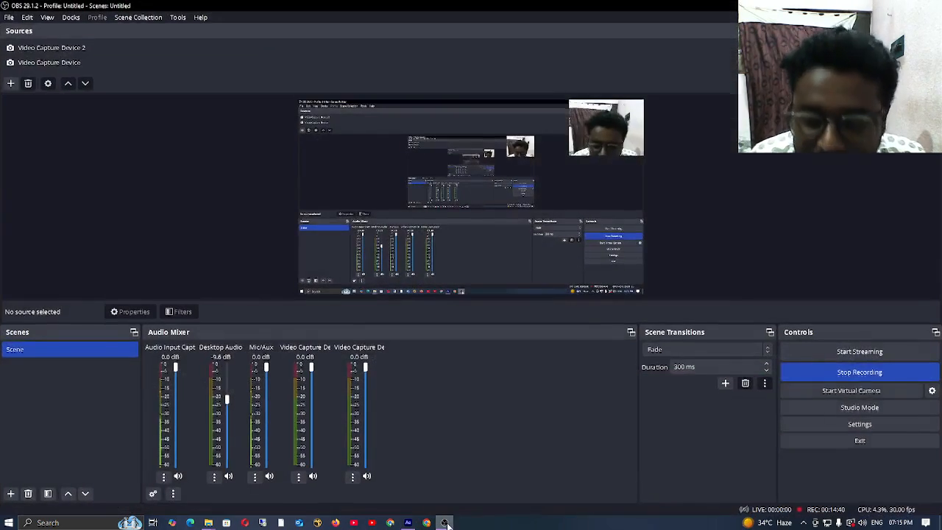